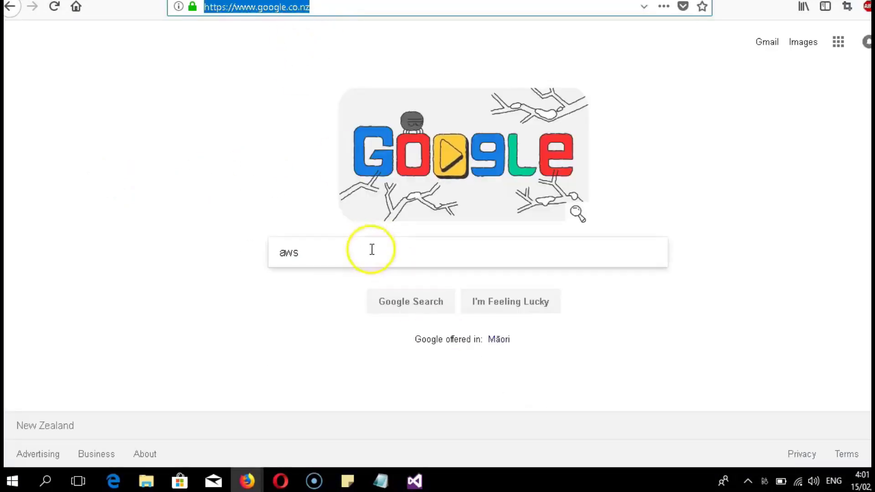
- Search Google for "aws architecture" and open the AWS Architecture Center page from the results
{"action": "left_click", "coordinate": [370, 251]}
{"action": "type", "text": "arc"}
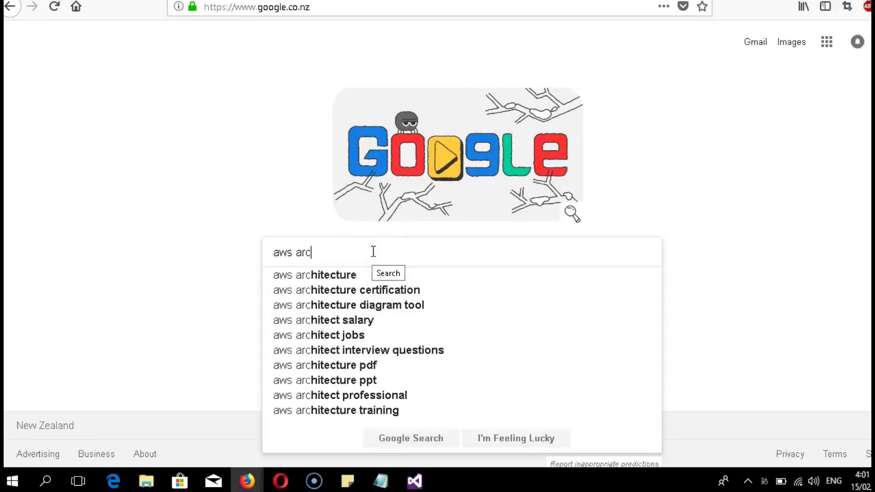
{"action": "key", "text": "Down"}
{"action": "key", "text": "Return"}
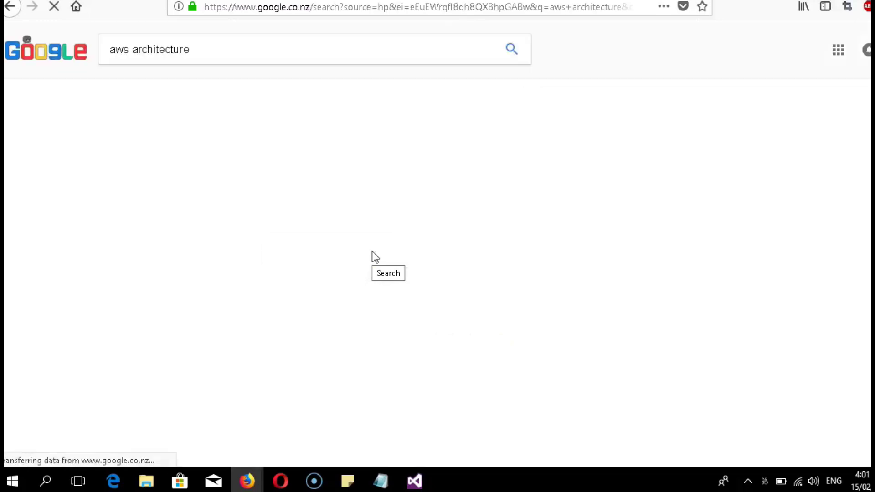
{"action": "left_click", "coordinate": [289, 264]}
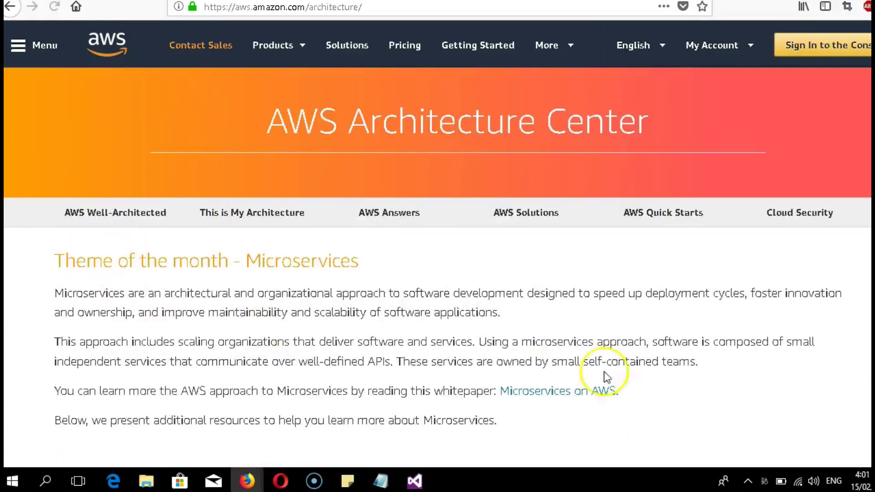
- Find the Microsoft workloads among the Architecture Center's resources and open the Active Directory DS Quick Start
{"action": "scroll", "coordinate": [459, 303], "scroll_direction": "down", "scroll_amount": 12}
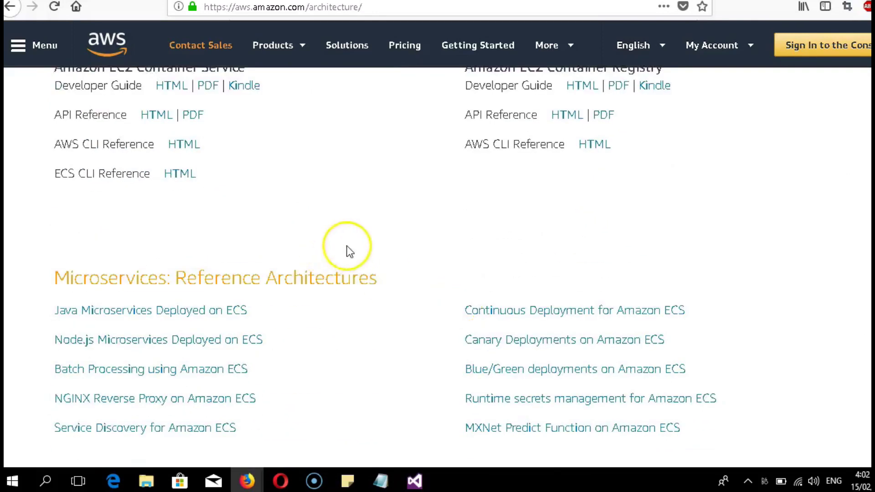
{"action": "scroll", "coordinate": [346, 247], "scroll_direction": "down", "scroll_amount": 15}
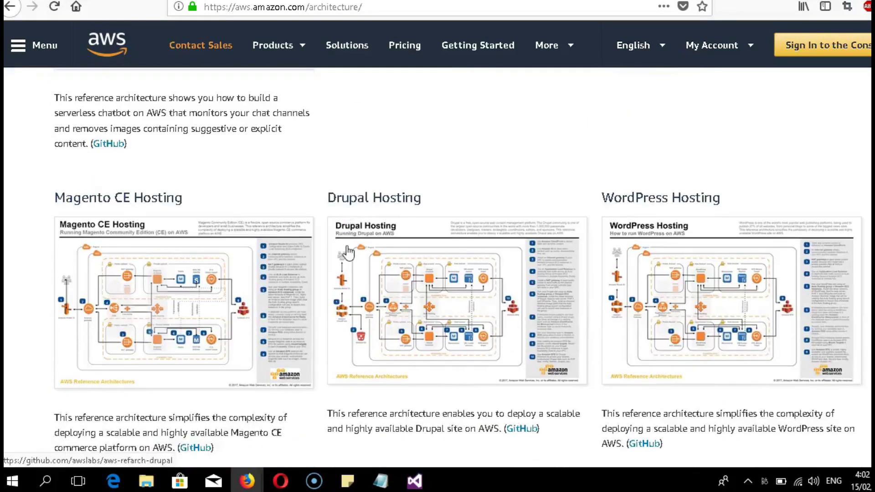
{"action": "scroll", "coordinate": [347, 252], "scroll_direction": "down", "scroll_amount": 15}
{"action": "scroll", "coordinate": [347, 251], "scroll_direction": "down", "scroll_amount": 6}
{"action": "scroll", "coordinate": [347, 252], "scroll_direction": "up", "scroll_amount": 7}
{"action": "scroll", "coordinate": [347, 252], "scroll_direction": "down", "scroll_amount": 13}
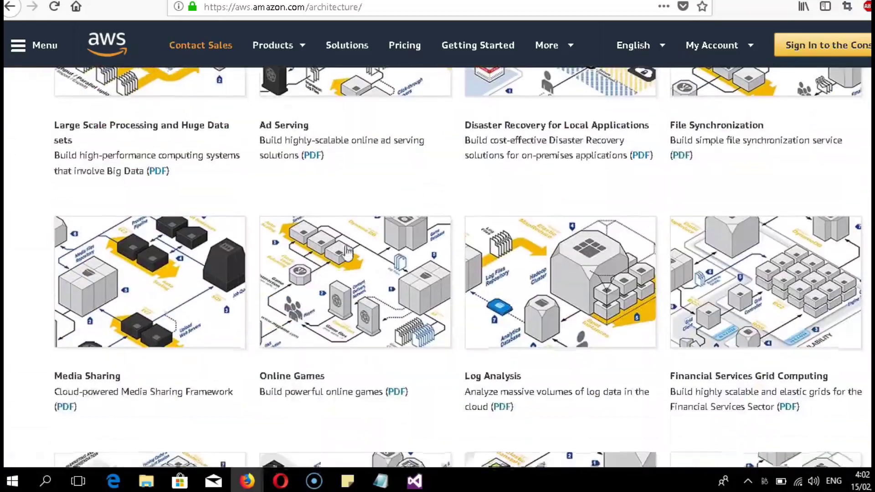
{"action": "scroll", "coordinate": [346, 251], "scroll_direction": "down", "scroll_amount": 5}
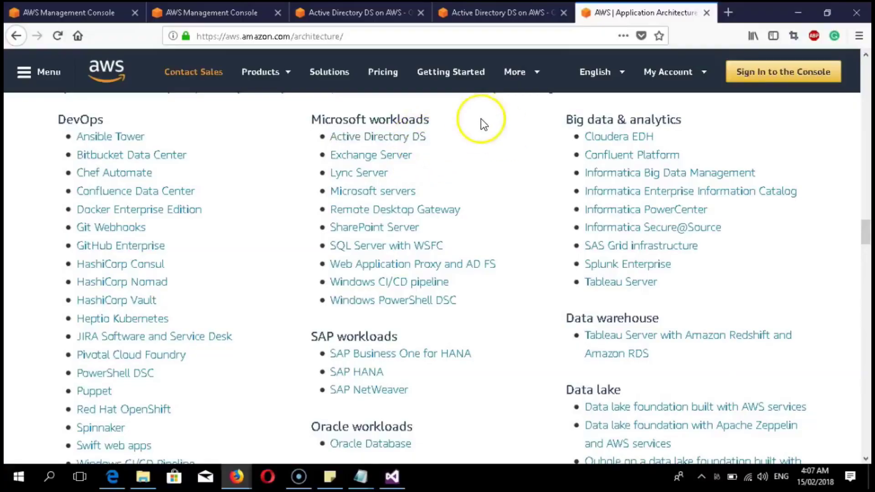
{"action": "left_click", "coordinate": [391, 137]}
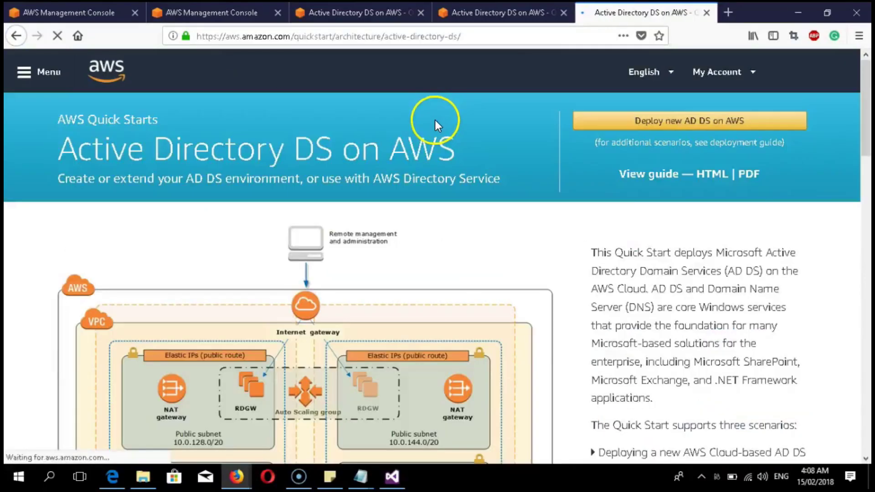
- Review the Active Directory DS architecture diagram and launch the deployment of a new AD DS on AWS
{"action": "scroll", "coordinate": [231, 176], "scroll_direction": "down", "scroll_amount": 3}
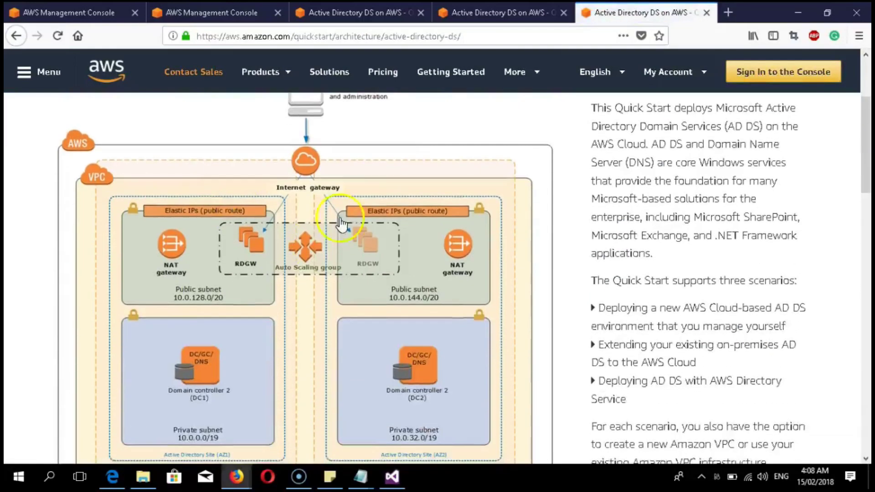
{"action": "scroll", "coordinate": [715, 242], "scroll_direction": "up", "scroll_amount": 3}
{"action": "scroll", "coordinate": [773, 260], "scroll_direction": "down", "scroll_amount": 3}
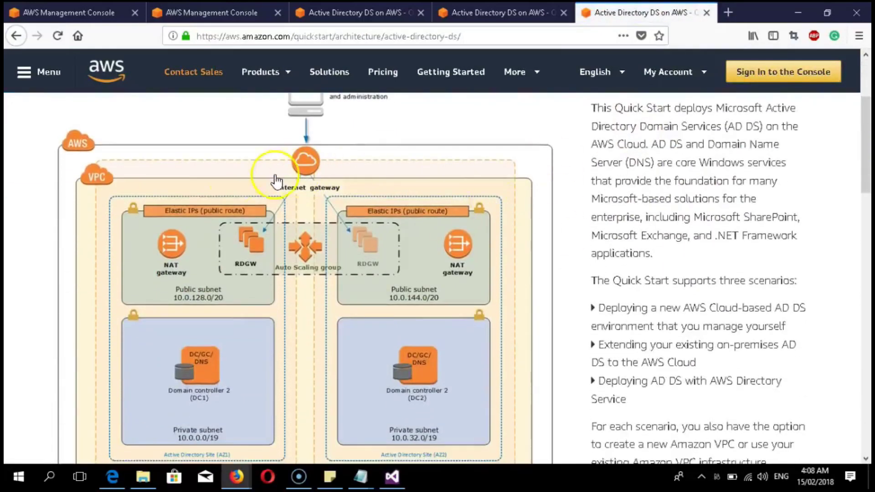
{"action": "scroll", "coordinate": [571, 169], "scroll_direction": "down", "scroll_amount": 1}
{"action": "scroll", "coordinate": [577, 214], "scroll_direction": "down", "scroll_amount": 4}
{"action": "scroll", "coordinate": [556, 205], "scroll_direction": "up", "scroll_amount": 8}
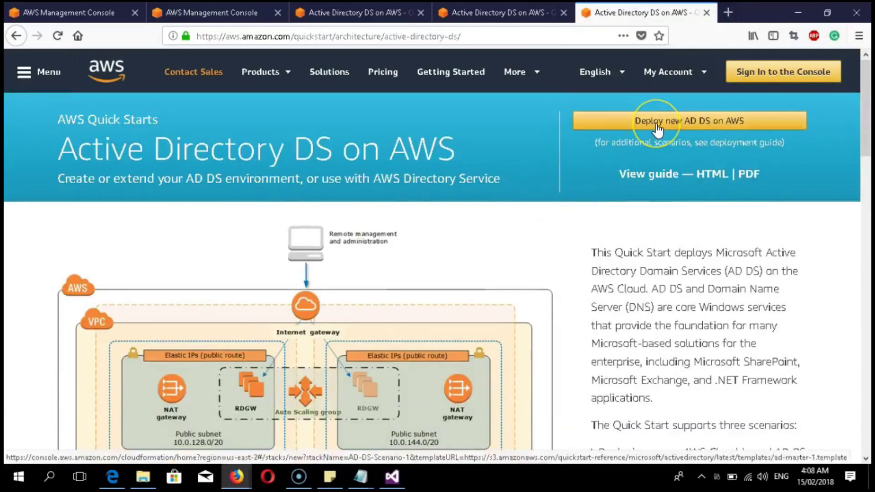
{"action": "left_click", "coordinate": [610, 121]}
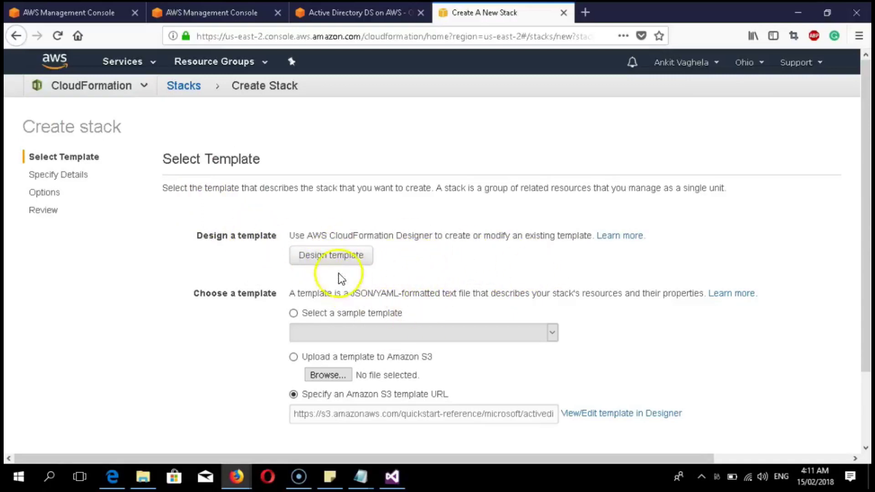
- Examine the Amazon S3 template URL and the stack's network, EC2, Active Directory, Remote Desktop Gateway and Quick Start parameters
{"action": "scroll", "coordinate": [337, 258], "scroll_direction": "down", "scroll_amount": 3}
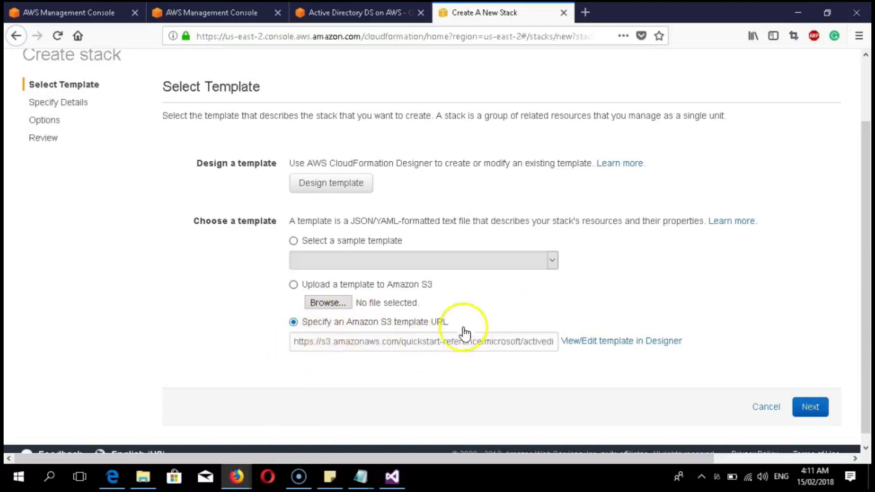
{"action": "left_click_drag", "start_coordinate": [299, 340], "coordinate": [529, 350]}
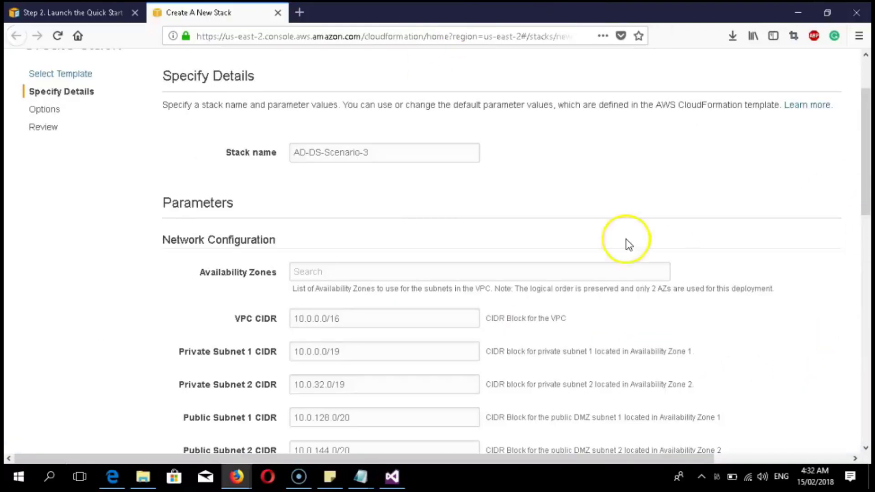
{"action": "scroll", "coordinate": [625, 239], "scroll_direction": "up", "scroll_amount": 3}
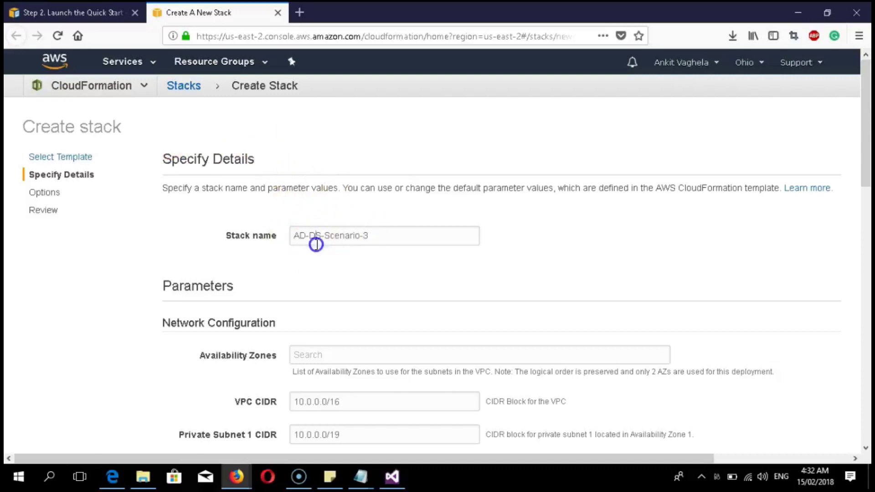
{"action": "scroll", "coordinate": [319, 246], "scroll_direction": "down", "scroll_amount": 5}
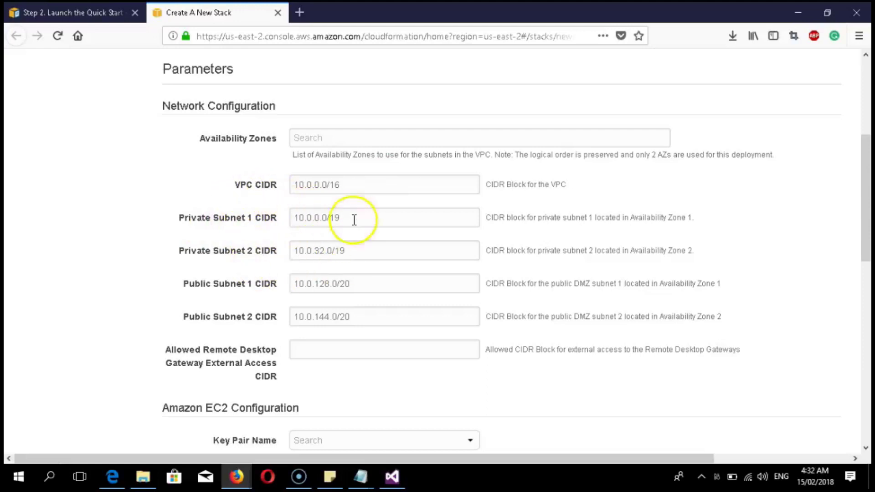
{"action": "scroll", "coordinate": [297, 335], "scroll_direction": "down", "scroll_amount": 3}
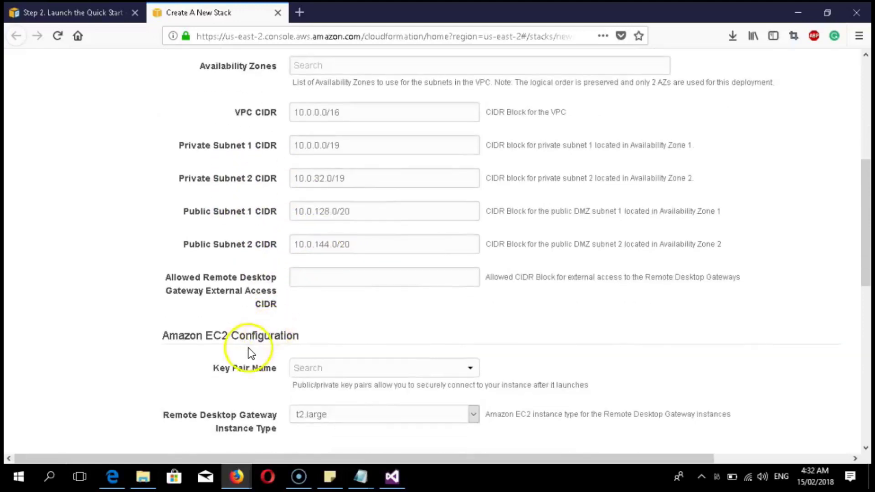
{"action": "scroll", "coordinate": [250, 353], "scroll_direction": "down", "scroll_amount": 15}
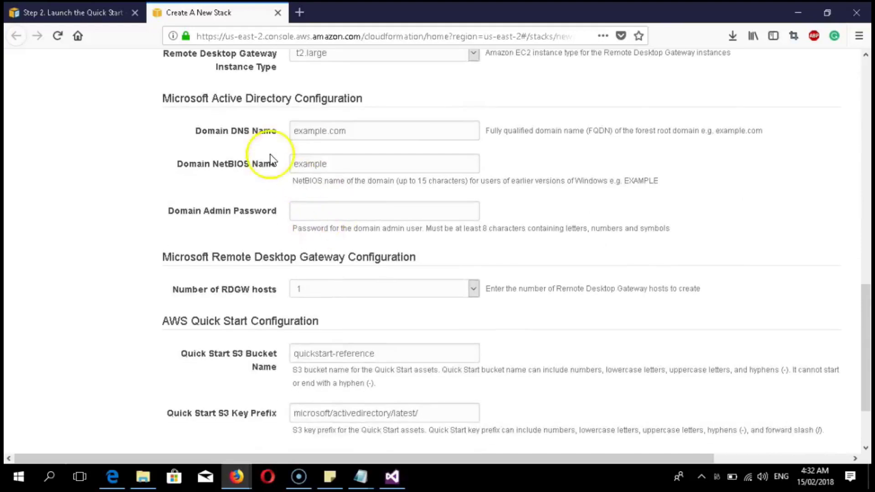
{"action": "scroll", "coordinate": [287, 312], "scroll_direction": "down", "scroll_amount": 4}
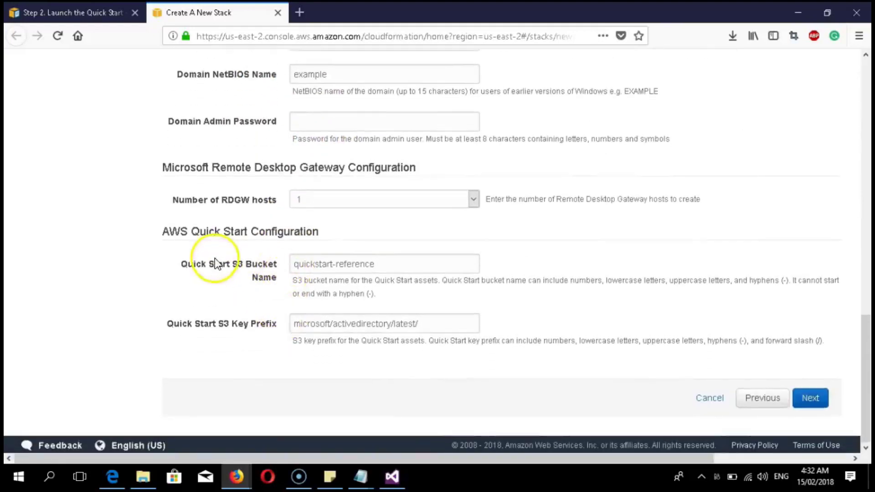
{"action": "scroll", "coordinate": [217, 264], "scroll_direction": "up", "scroll_amount": 20}
- Rename the stack to the account owner's first name followed directly by "ADDSstack"
{"action": "left_click_drag", "start_coordinate": [371, 238], "coordinate": [228, 207]}
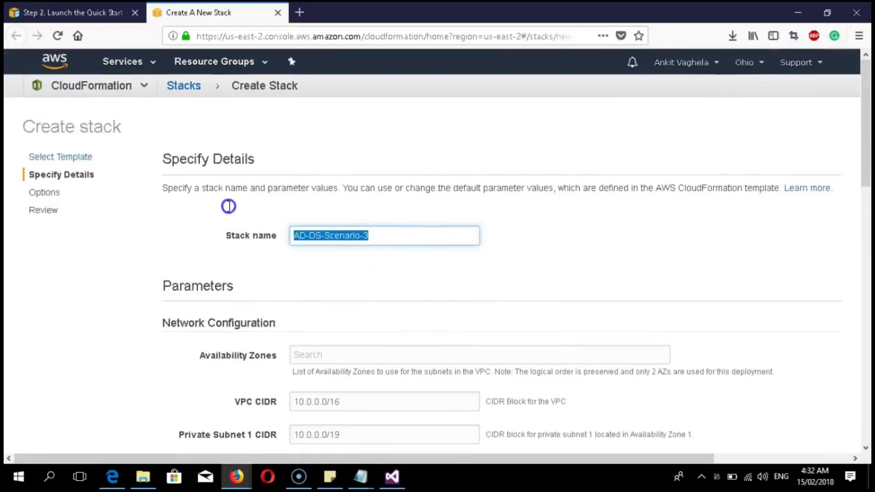
{"action": "key", "text": "BackSpace"}
{"action": "type", "text": "Ankit"}
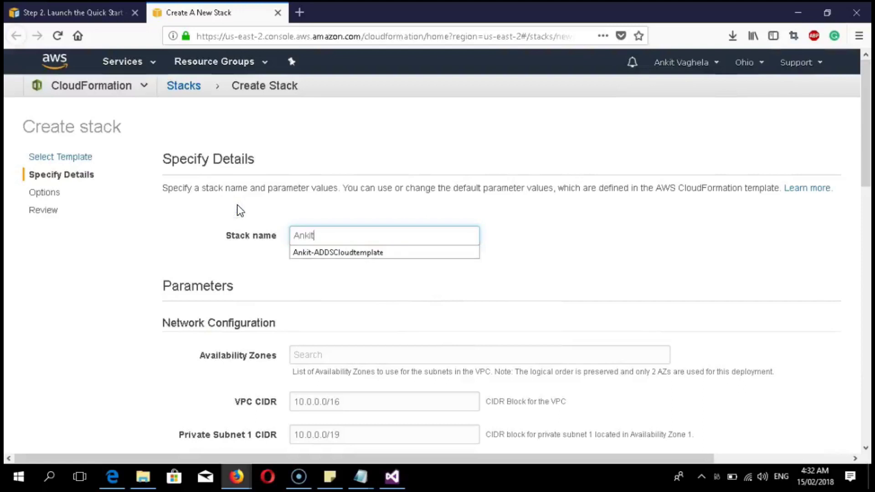
{"action": "type", "text": "ADDS"}
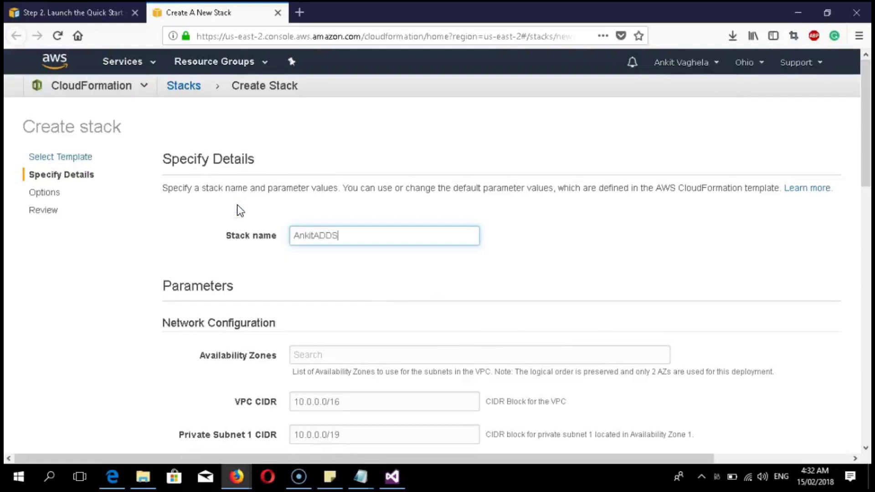
{"action": "type", "text": "stack"}
- Set the stack's Availability Zones to us-east-2a and us-east-2b
{"action": "scroll", "coordinate": [258, 208], "scroll_direction": "down", "scroll_amount": 3}
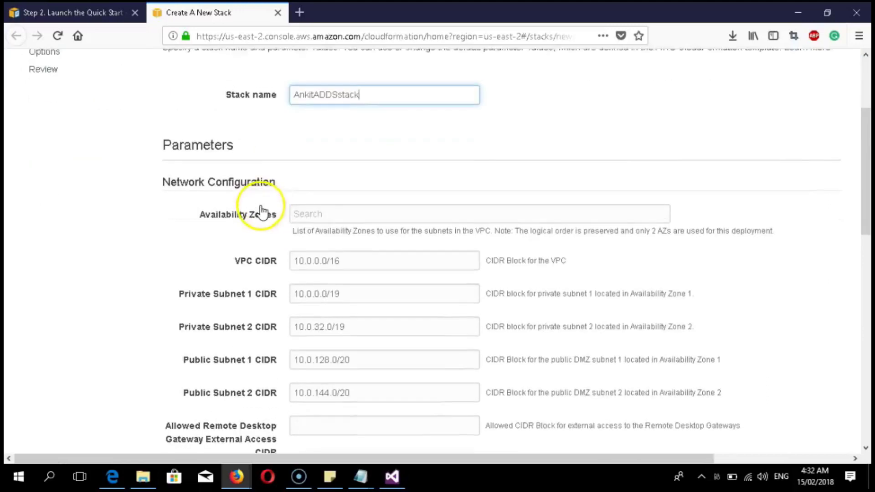
{"action": "left_click", "coordinate": [321, 207]}
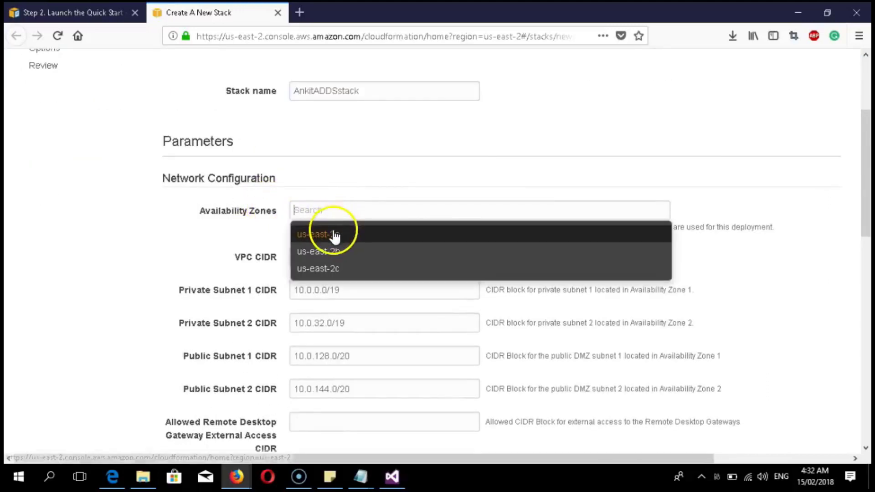
{"action": "left_click", "coordinate": [336, 235]}
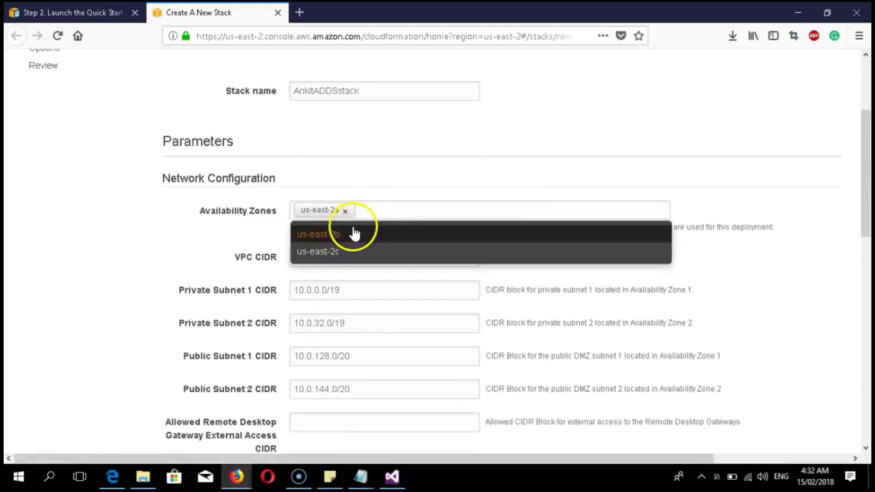
{"action": "left_click", "coordinate": [326, 234]}
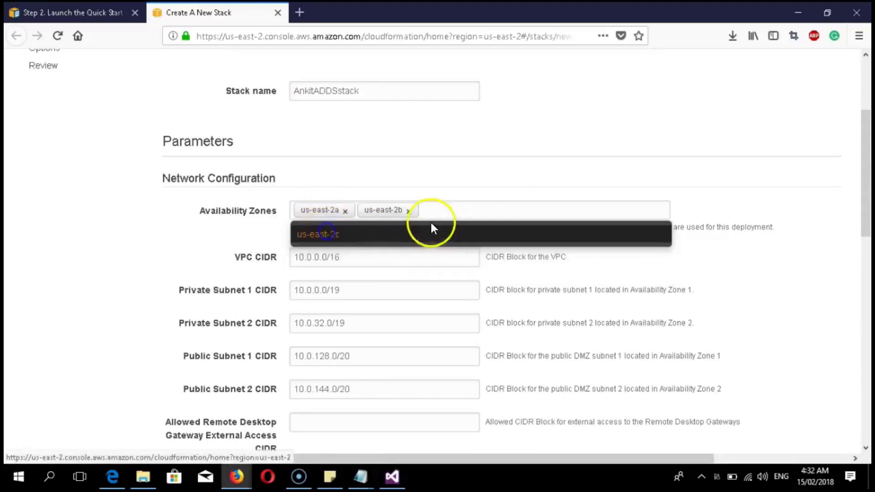
{"action": "left_click", "coordinate": [240, 245]}
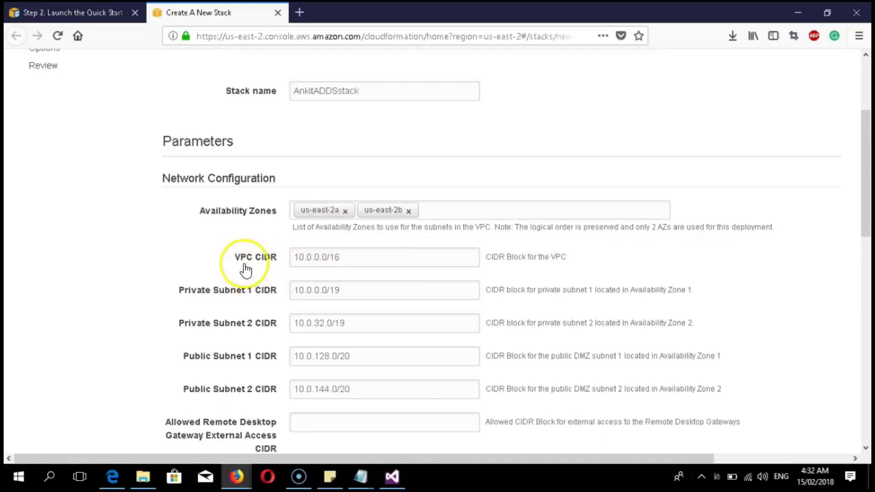
- Copy the Private Subnet 1 CIDR, 10.0.0.0/19, into the Allowed Remote Desktop Gateway External Access CIDR
{"action": "left_click_drag", "start_coordinate": [352, 264], "coordinate": [283, 246]}
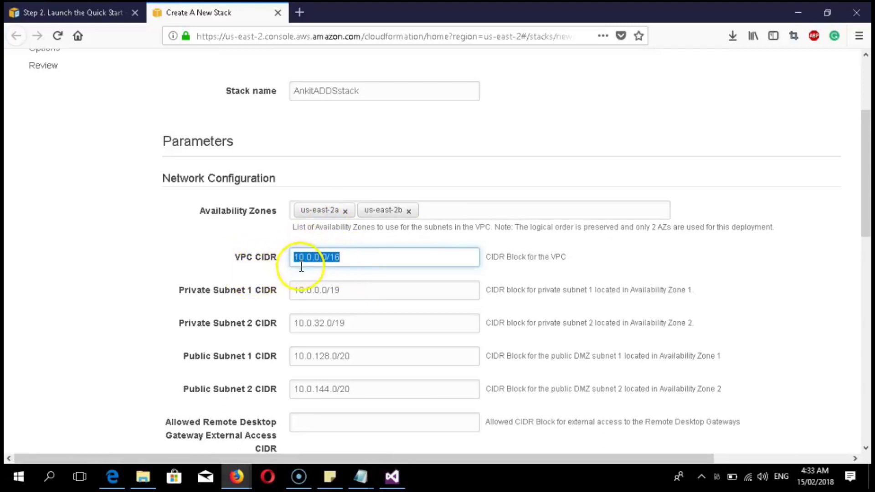
{"action": "scroll", "coordinate": [331, 290], "scroll_direction": "down", "scroll_amount": 3}
{"action": "left_click_drag", "start_coordinate": [350, 234], "coordinate": [286, 219]}
{"action": "right_click", "coordinate": [312, 215]}
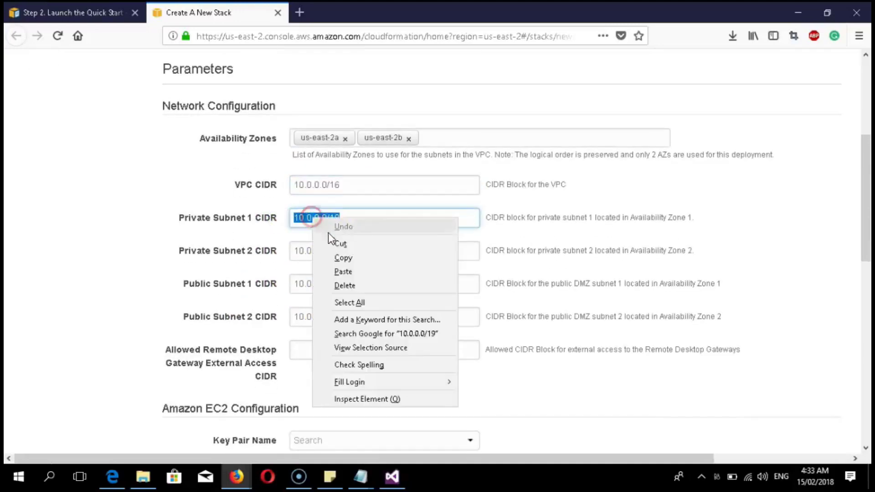
{"action": "left_click", "coordinate": [336, 256]}
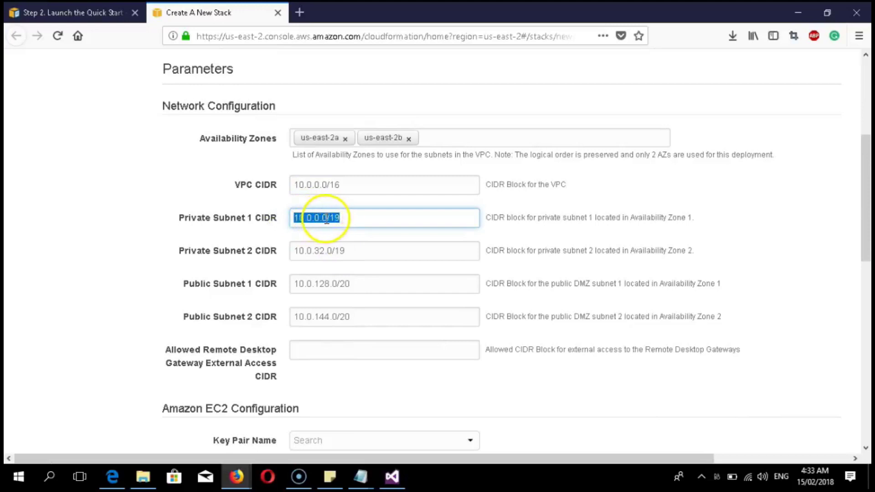
{"action": "left_click", "coordinate": [301, 351]}
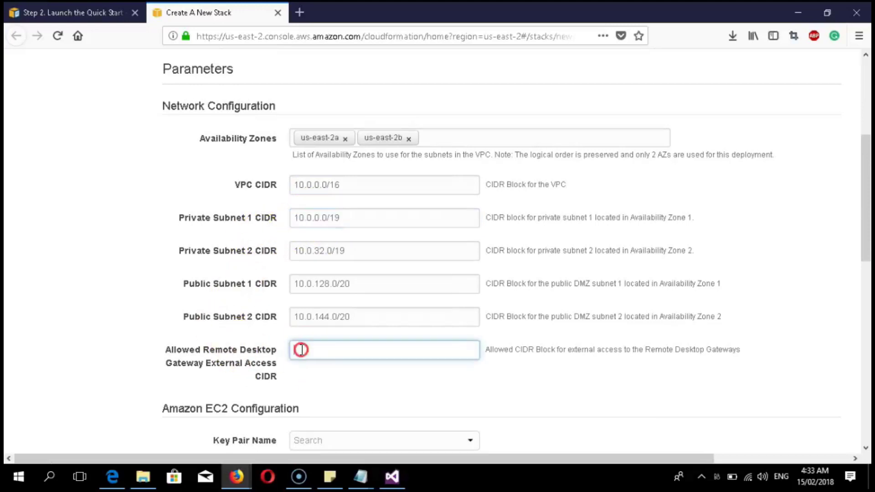
{"action": "right_click", "coordinate": [301, 351]}
{"action": "left_click", "coordinate": [354, 234]}
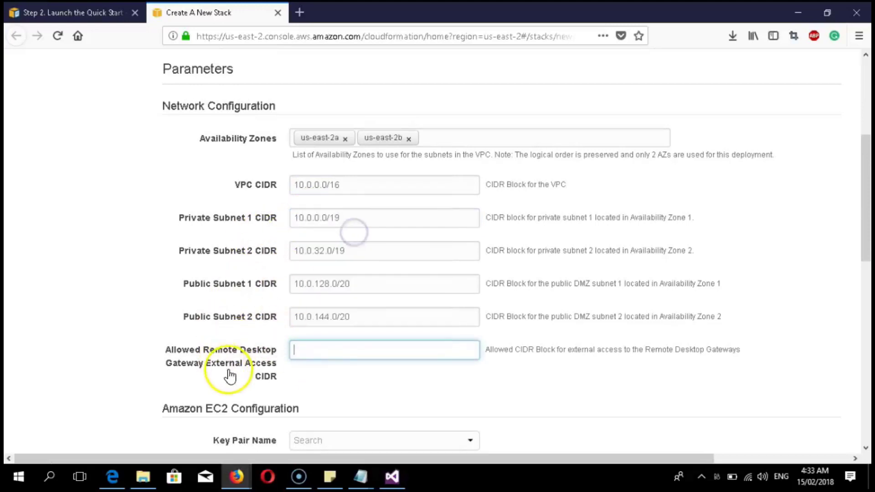
{"action": "left_click", "coordinate": [336, 351]}
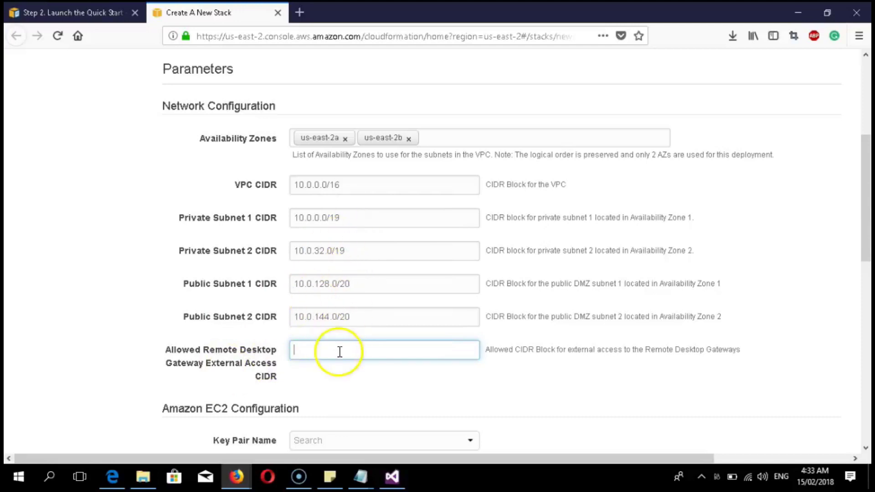
{"action": "key", "text": "ctrl+v"}
{"action": "scroll", "coordinate": [332, 360], "scroll_direction": "down", "scroll_amount": 3}
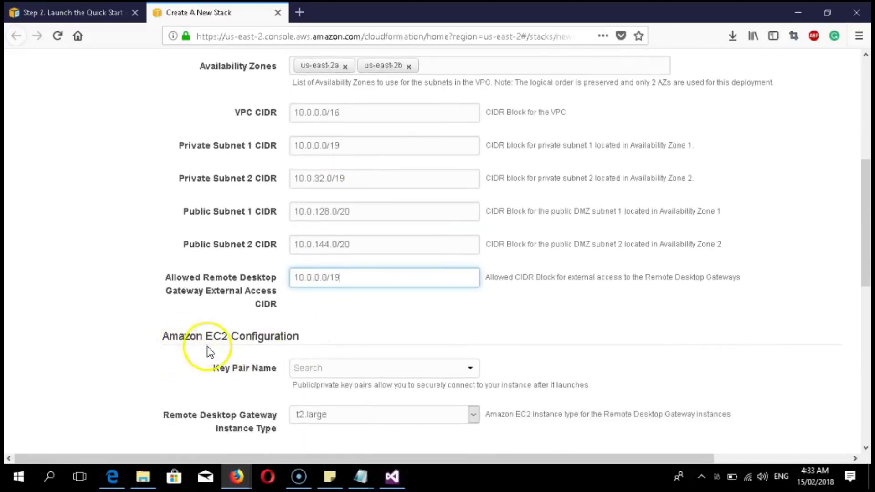
{"action": "scroll", "coordinate": [257, 390], "scroll_direction": "down", "scroll_amount": 3}
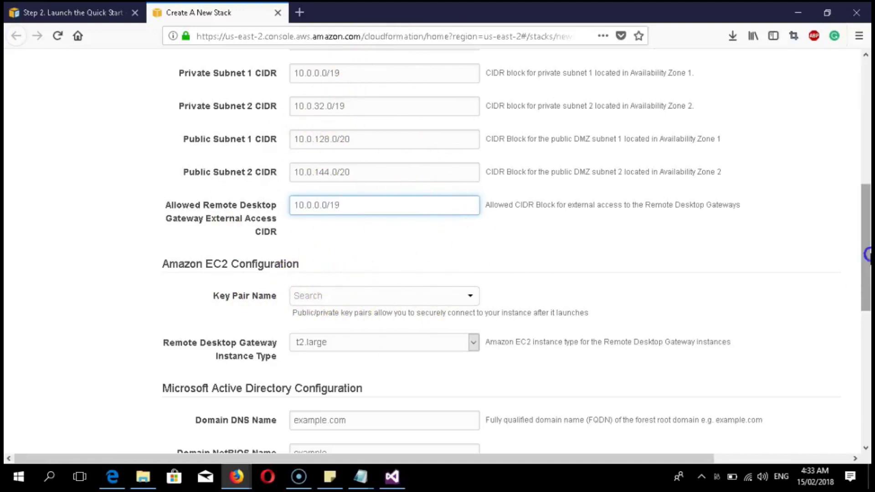
{"action": "left_click_drag", "start_coordinate": [863, 260], "coordinate": [843, 131]}
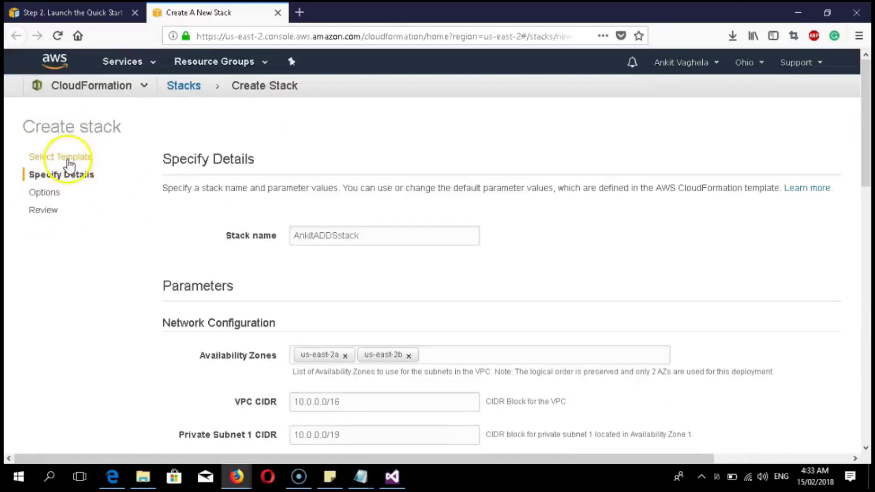
{"action": "scroll", "coordinate": [401, 333], "scroll_direction": "down", "scroll_amount": 8}
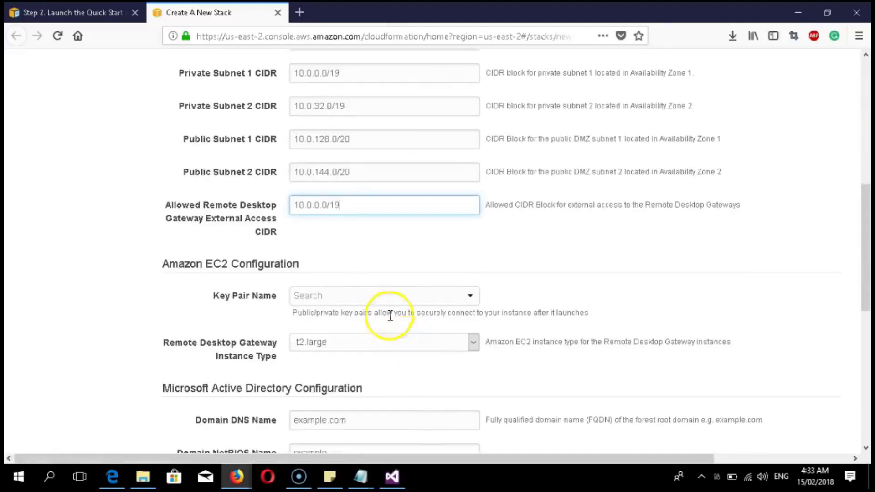
{"action": "left_click", "coordinate": [329, 298]}
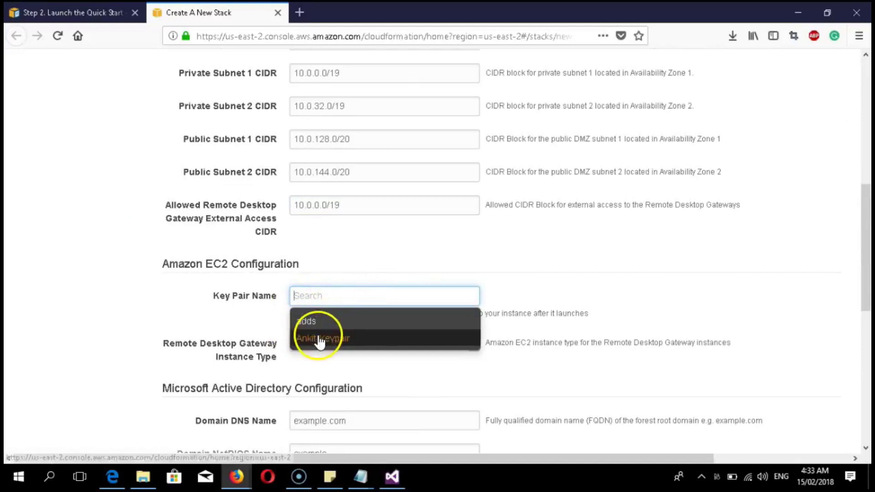
{"action": "left_click_drag", "start_coordinate": [866, 317], "coordinate": [864, 137]}
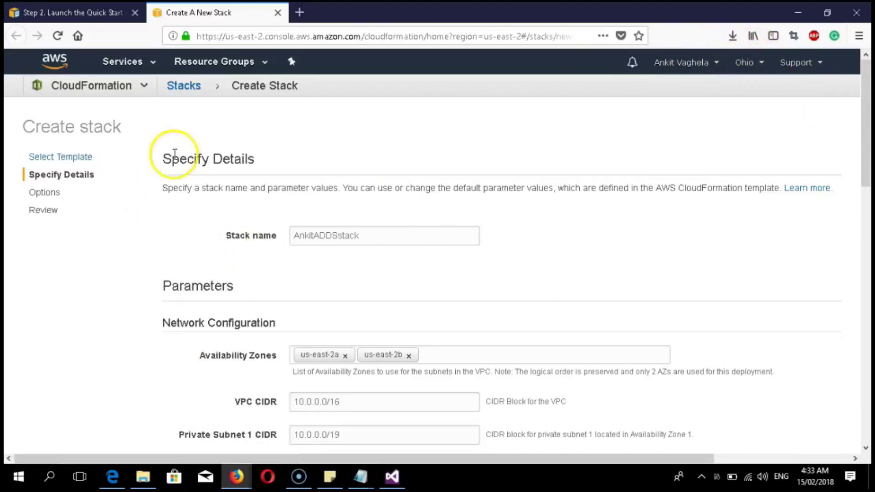
{"action": "scroll", "coordinate": [373, 307], "scroll_direction": "down", "scroll_amount": 6}
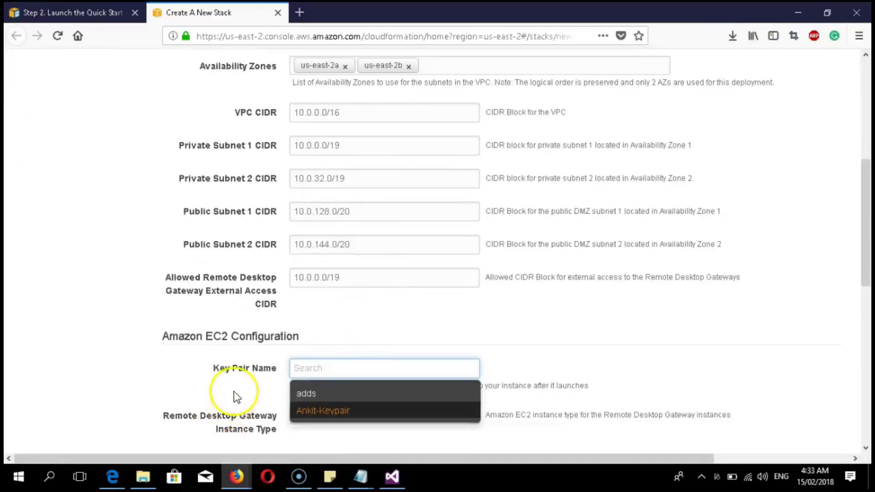
{"action": "scroll", "coordinate": [234, 392], "scroll_direction": "up", "scroll_amount": 6}
- Switch the AWS region to US West (Oregon) and continue with the preset Amazon S3 template to the Specify Details page
{"action": "left_click", "coordinate": [746, 63]}
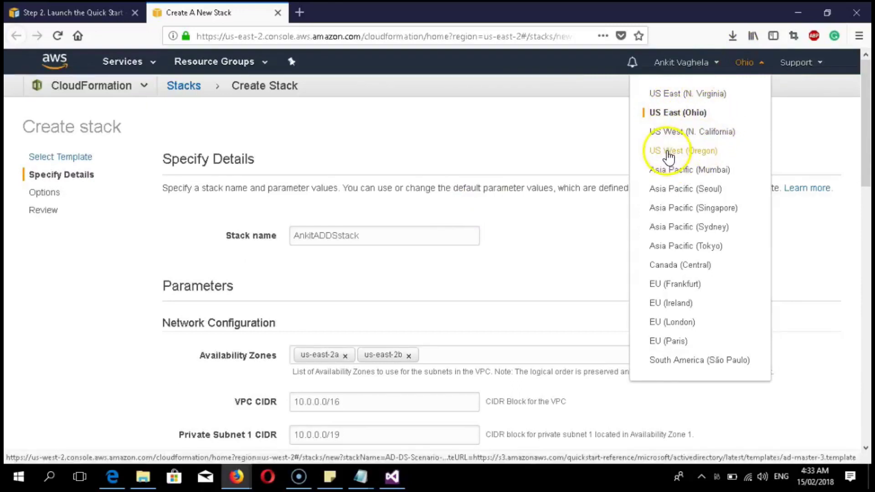
{"action": "left_click", "coordinate": [669, 154]}
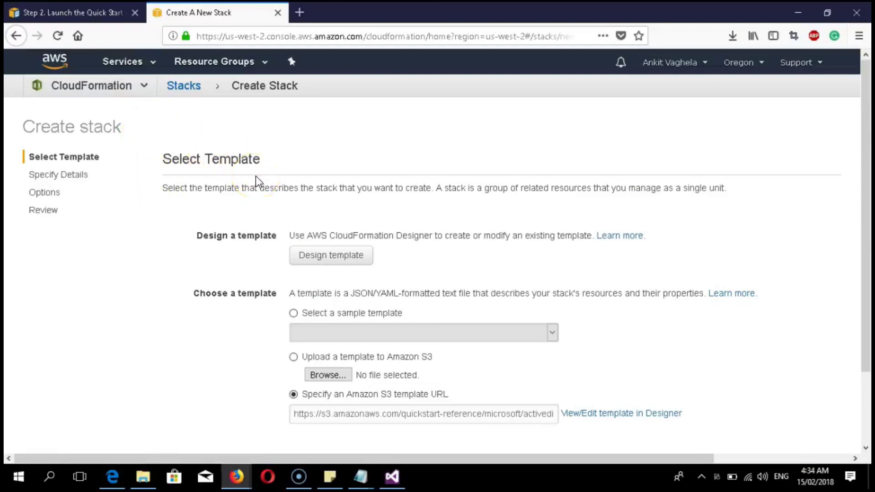
{"action": "scroll", "coordinate": [488, 351], "scroll_direction": "down", "scroll_amount": 2}
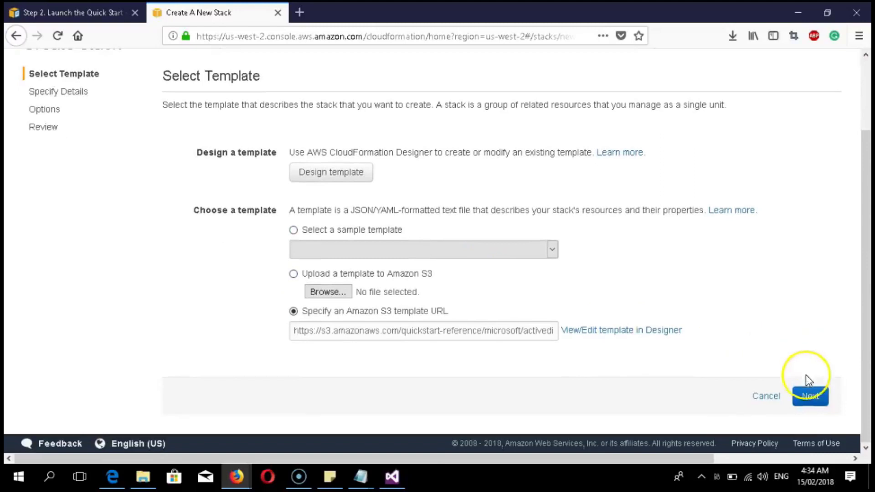
{"action": "left_click", "coordinate": [809, 398]}
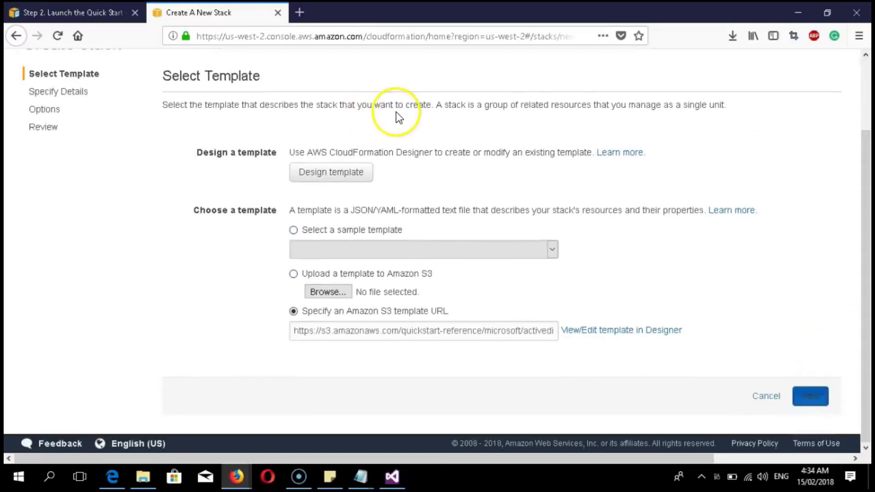
{"action": "scroll", "coordinate": [397, 111], "scroll_direction": "down", "scroll_amount": 8}
{"action": "scroll", "coordinate": [397, 111], "scroll_direction": "up", "scroll_amount": 9}
{"action": "scroll", "coordinate": [374, 182], "scroll_direction": "down", "scroll_amount": 8}
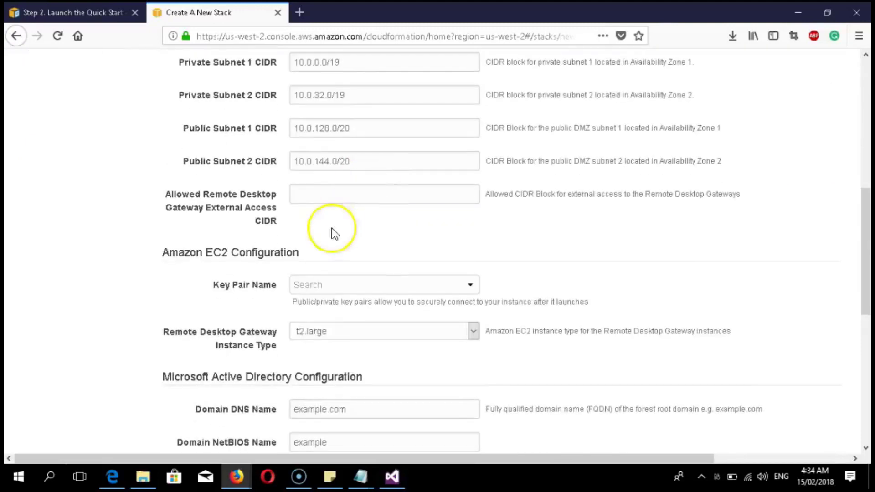
{"action": "left_click", "coordinate": [348, 285]}
{"action": "left_click", "coordinate": [658, 247]}
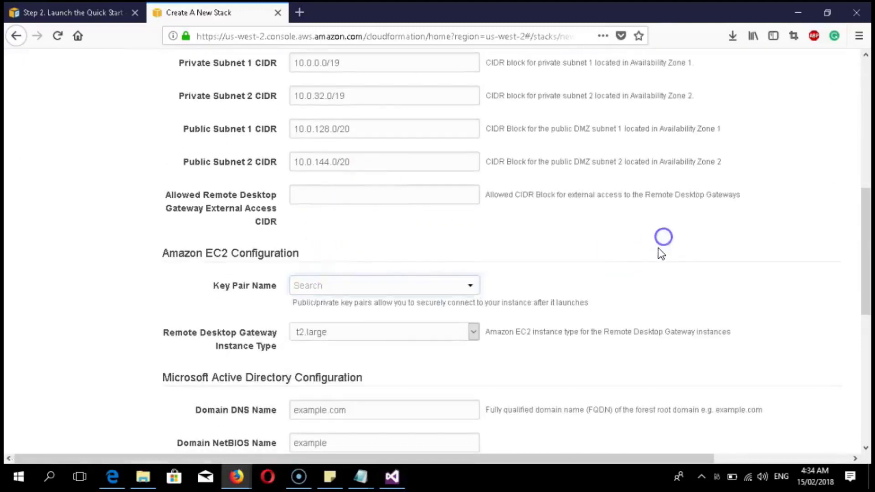
{"action": "scroll", "coordinate": [657, 246], "scroll_direction": "up", "scroll_amount": 10}
- Name the stack with the account owner's first name followed by "ADDSStack" and set its Availability Zones to us-west-2a and us-west-2b
{"action": "left_click_drag", "start_coordinate": [378, 236], "coordinate": [272, 260]}
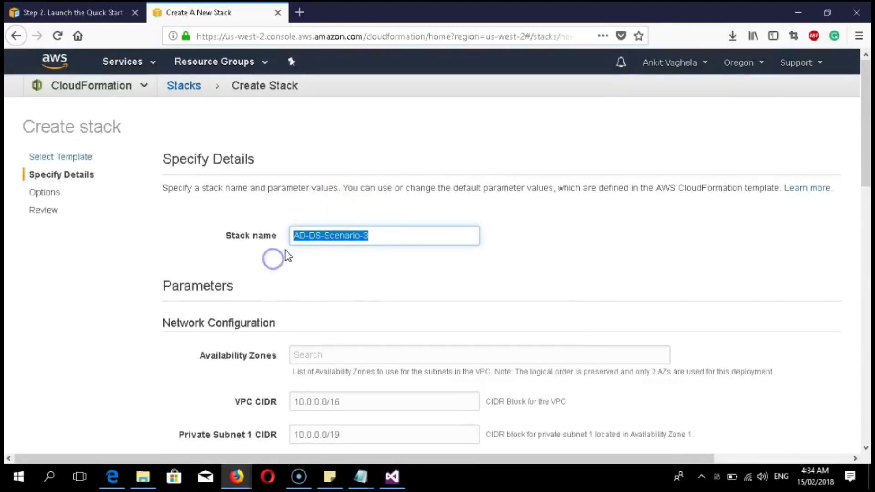
{"action": "type", "text": "AnkitADDSStack"}
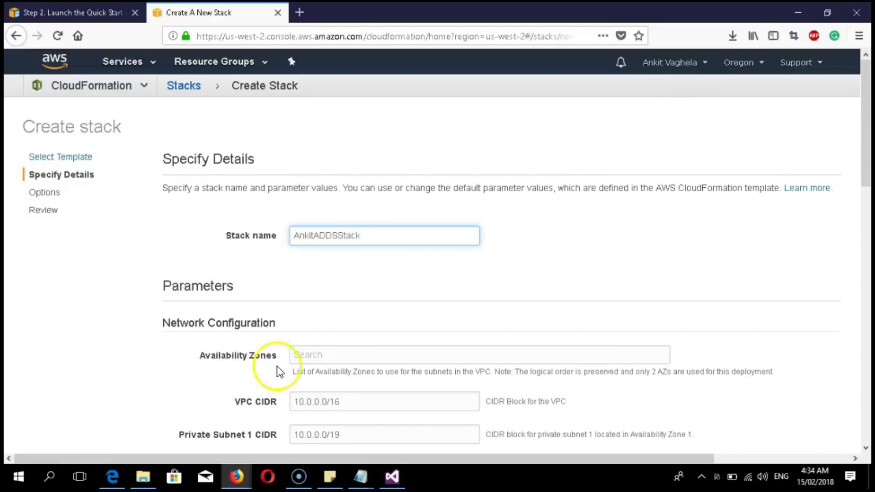
{"action": "left_click", "coordinate": [318, 360]}
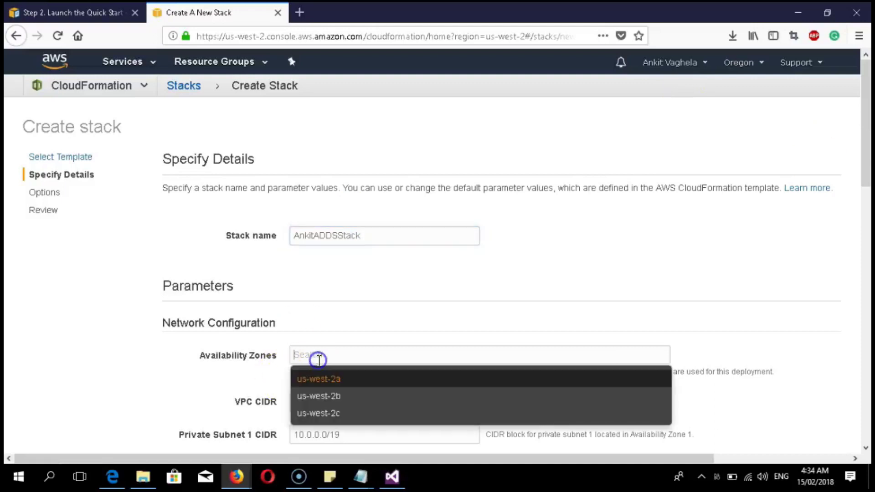
{"action": "left_click", "coordinate": [332, 381]}
{"action": "left_click", "coordinate": [336, 384]}
{"action": "scroll", "coordinate": [338, 380], "scroll_direction": "down", "scroll_amount": 2}
{"action": "scroll", "coordinate": [337, 380], "scroll_direction": "down", "scroll_amount": 1}
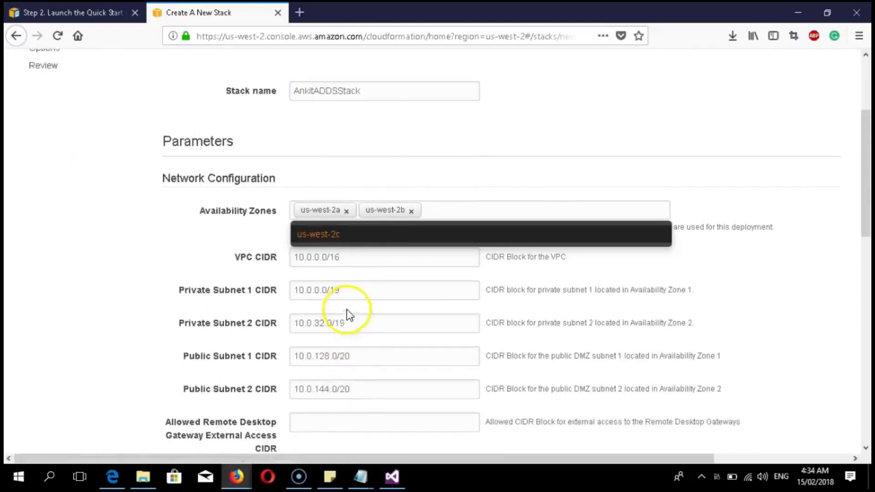
- Copy the Private Subnet 1 CIDR value 10.0.0.0/19 into the Oregon stack's Allowed Remote Desktop Gateway External Access CIDR
{"action": "left_click_drag", "start_coordinate": [348, 291], "coordinate": [285, 289]}
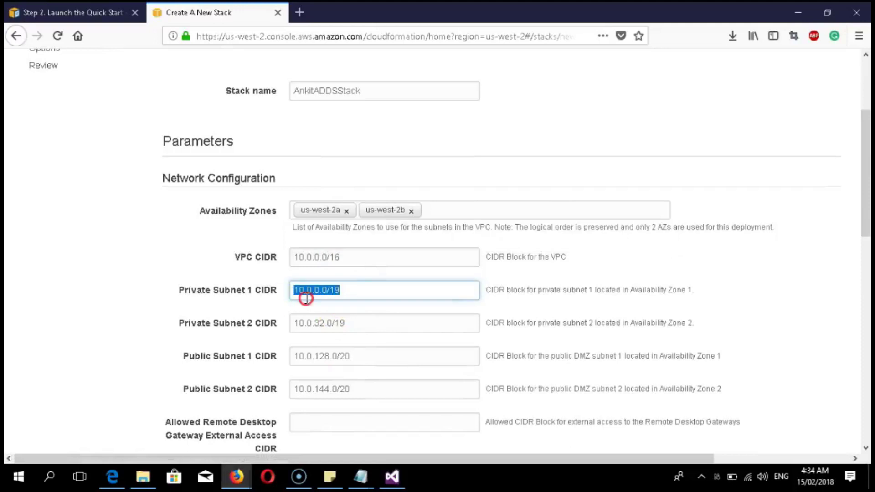
{"action": "right_click", "coordinate": [306, 290]}
{"action": "left_click", "coordinate": [337, 146]}
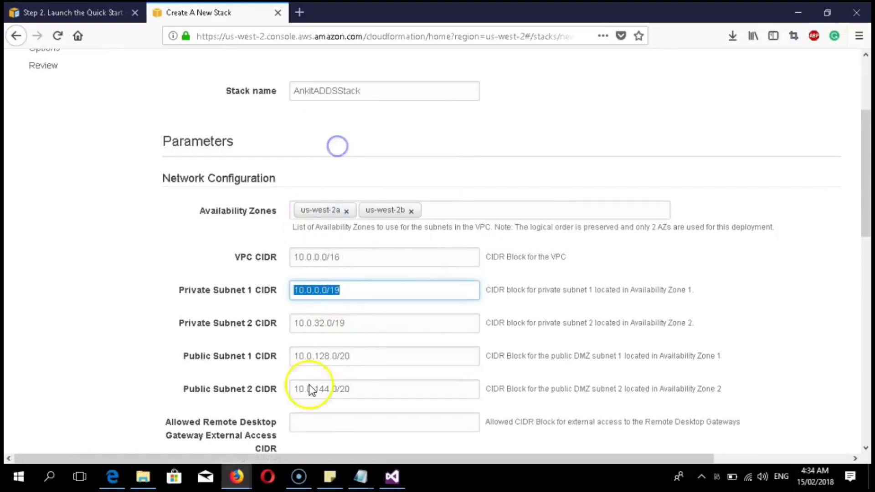
{"action": "left_click", "coordinate": [317, 419]}
{"action": "scroll", "coordinate": [369, 291], "scroll_direction": "down", "scroll_amount": 3}
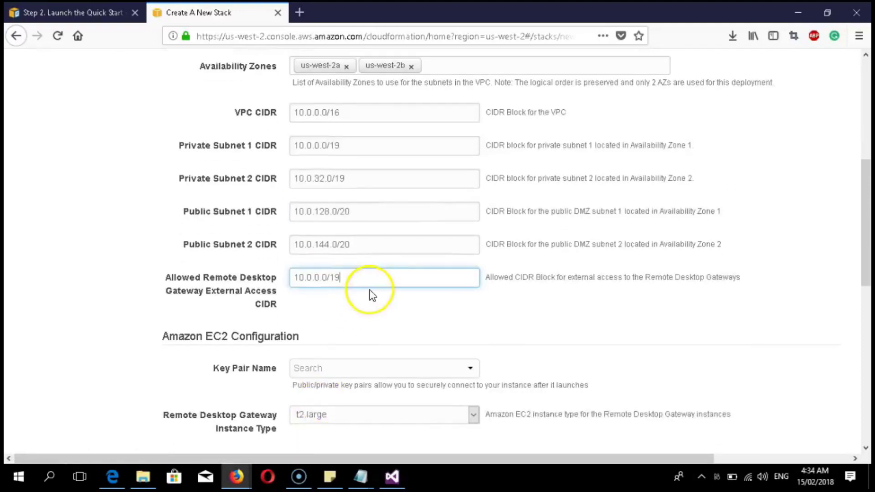
- Choose ADDS1 as the key pair and t2.large as the Remote Desktop Gateway instance type
{"action": "scroll", "coordinate": [365, 333], "scroll_direction": "down", "scroll_amount": 3}
{"action": "left_click", "coordinate": [311, 227]}
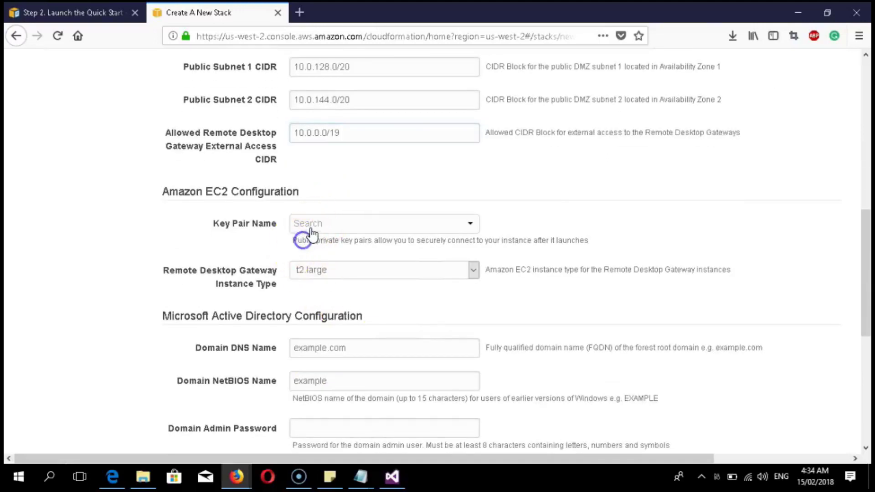
{"action": "left_click", "coordinate": [301, 266]}
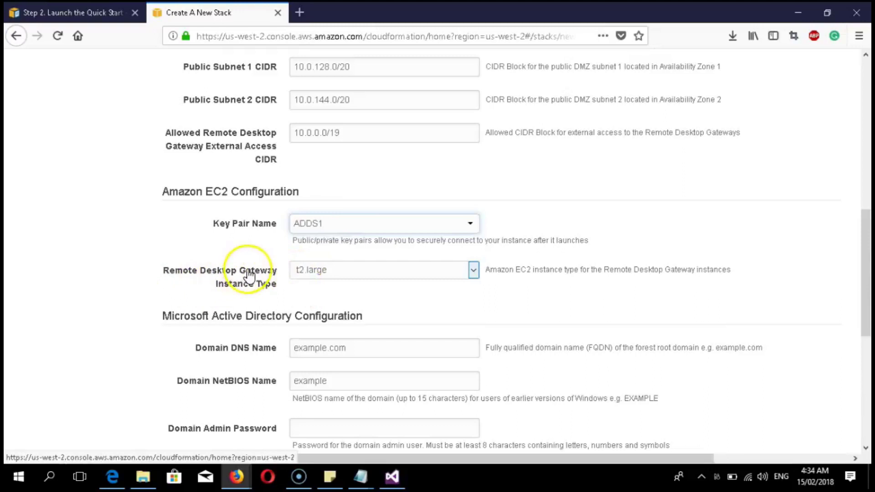
{"action": "left_click", "coordinate": [312, 273]}
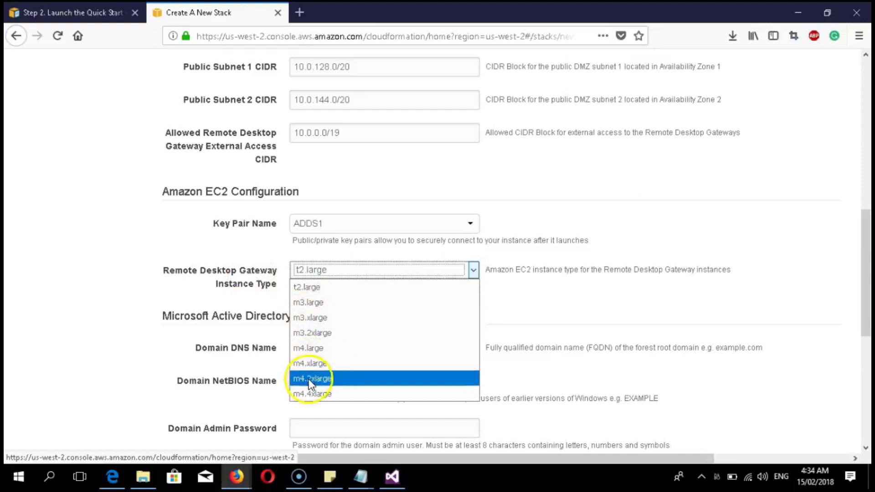
{"action": "left_click", "coordinate": [507, 301]}
{"action": "left_click", "coordinate": [322, 272]}
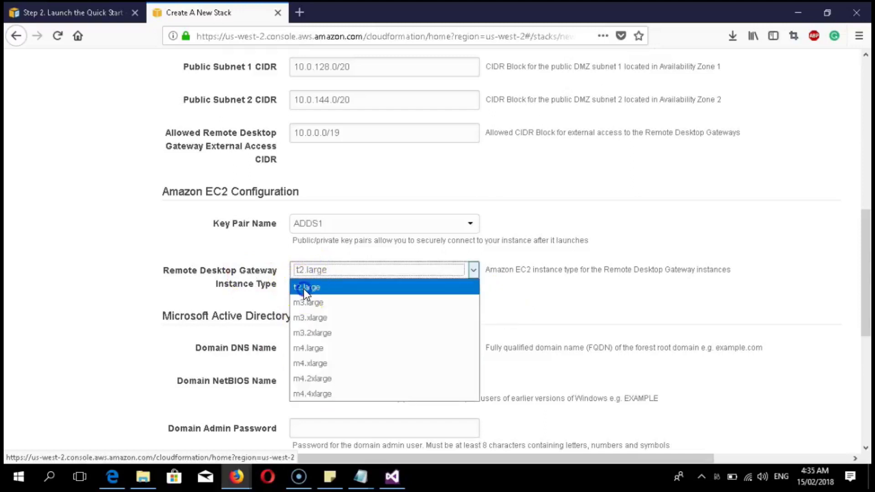
{"action": "left_click", "coordinate": [304, 288]}
- Set the Domain DNS Name to the owner's first name plus ".com" and the Domain NetBIOS Name to the first name, in lowercase
{"action": "scroll", "coordinate": [382, 302], "scroll_direction": "down", "scroll_amount": 3}
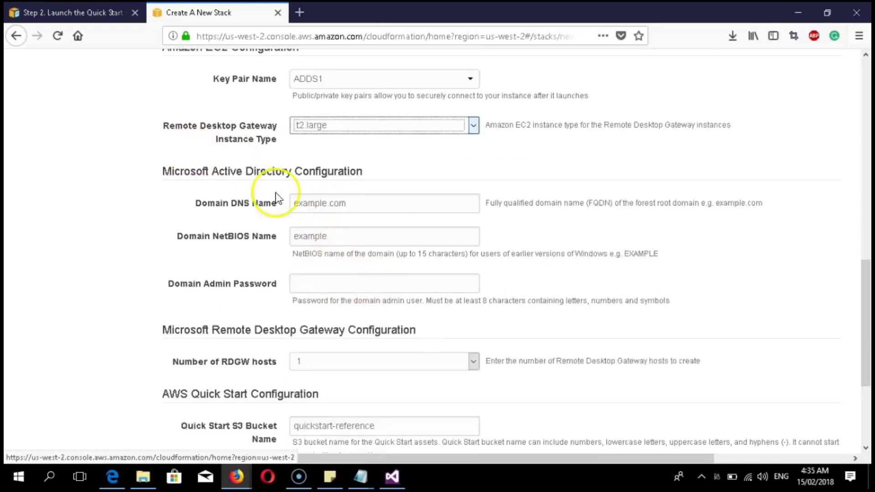
{"action": "left_click", "coordinate": [346, 206]}
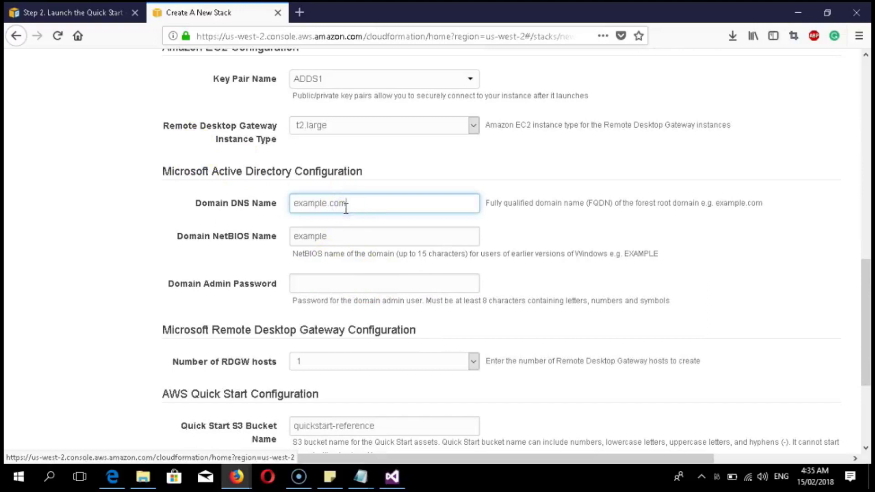
{"action": "key", "text": "ctrl+a"}
{"action": "key", "text": "BackSpace"}
{"action": "left_click", "coordinate": [343, 235]}
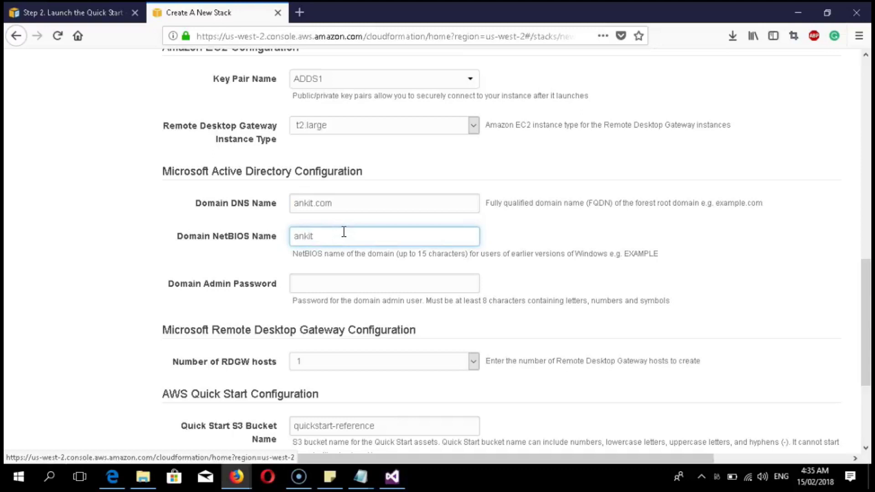
- Enter the domain administrator's password in the Microsoft Active Directory configuration
{"action": "left_click", "coordinate": [322, 283]}
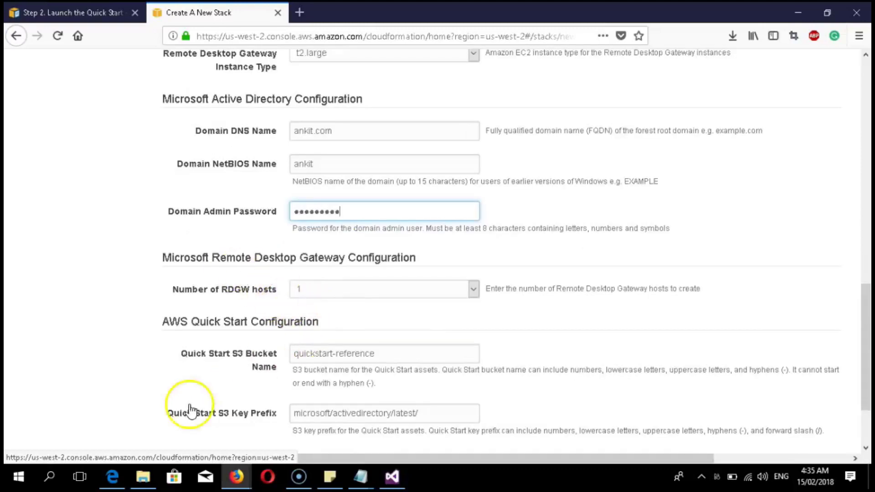
{"action": "scroll", "coordinate": [305, 363], "scroll_direction": "down", "scroll_amount": 1}
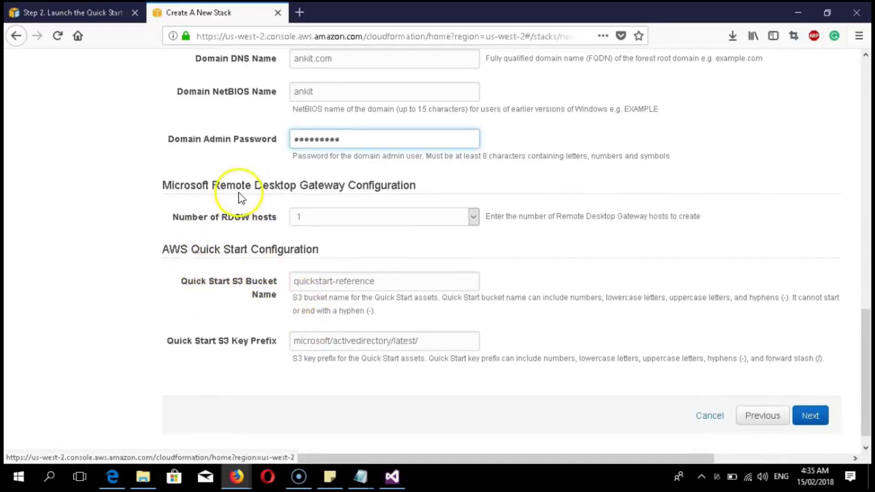
{"action": "scroll", "coordinate": [246, 210], "scroll_direction": "up", "scroll_amount": 3}
{"action": "scroll", "coordinate": [258, 220], "scroll_direction": "down", "scroll_amount": 3}
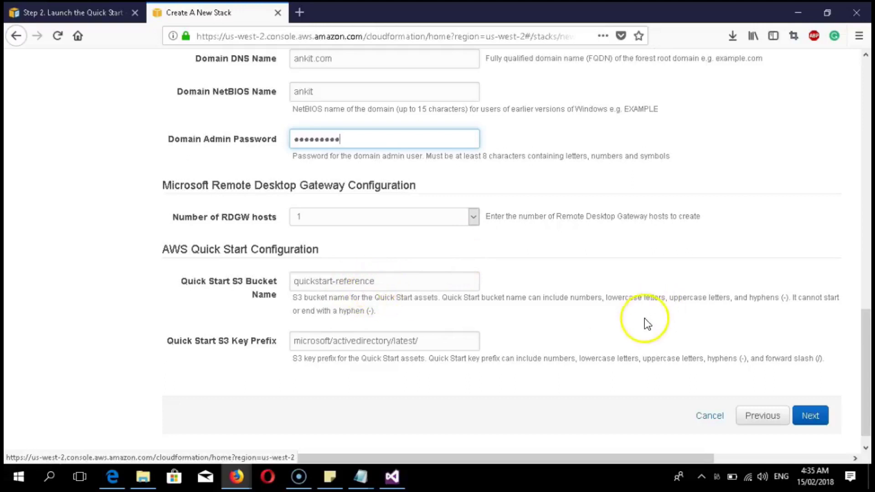
- Switch to Sticky Notes to show the note holding the owner's name and ID number over the stack details
{"action": "scroll", "coordinate": [647, 324], "scroll_direction": "up", "scroll_amount": 15}
{"action": "scroll", "coordinate": [650, 327], "scroll_direction": "up", "scroll_amount": 1}
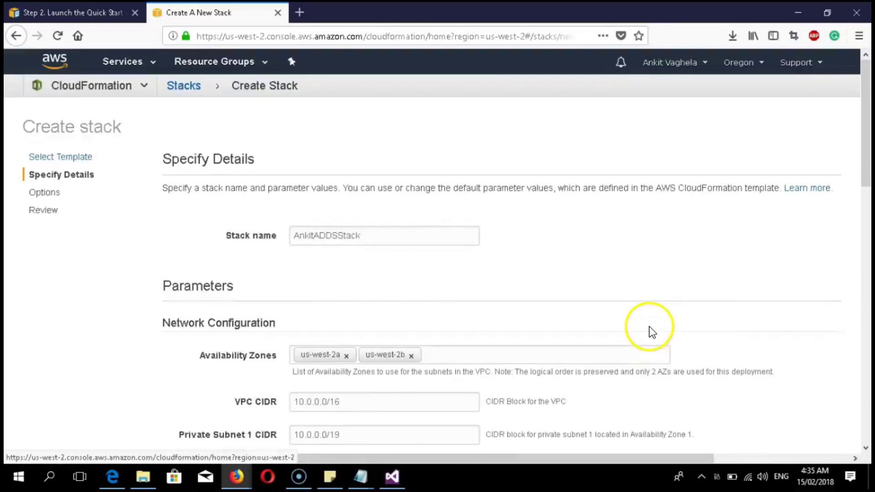
{"action": "left_click", "coordinate": [330, 477]}
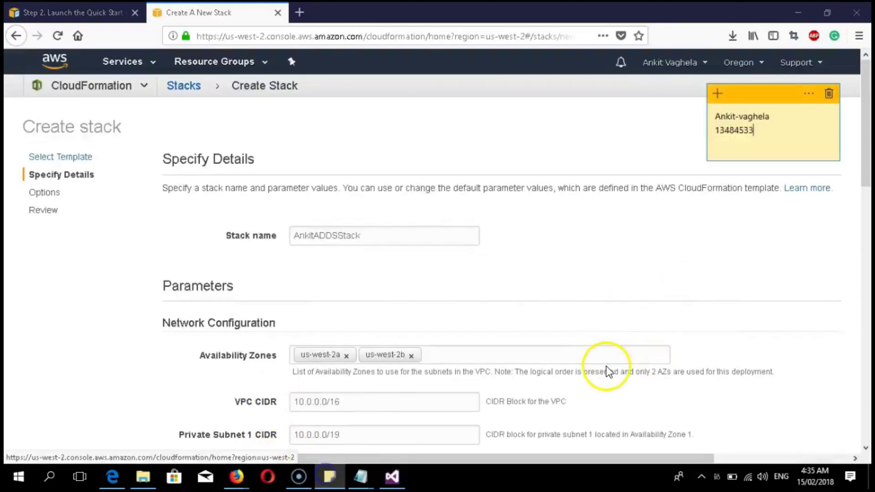
- Submit the stack details to reach the Options page and save the offered login in the browser
{"action": "scroll", "coordinate": [606, 365], "scroll_direction": "down", "scroll_amount": 15}
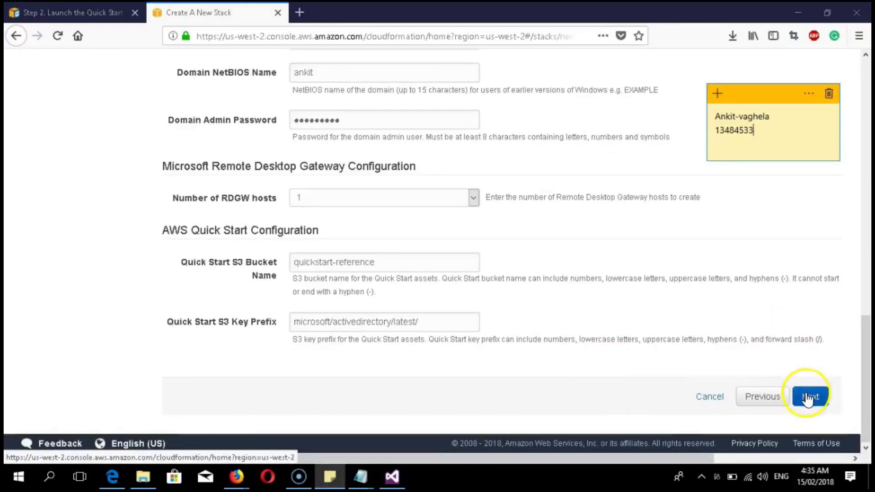
{"action": "left_click", "coordinate": [808, 397]}
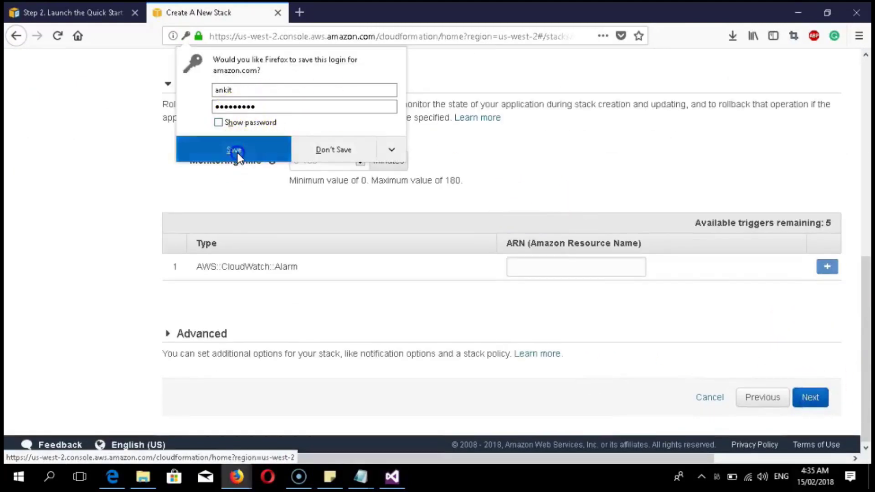
{"action": "left_click", "coordinate": [236, 153]}
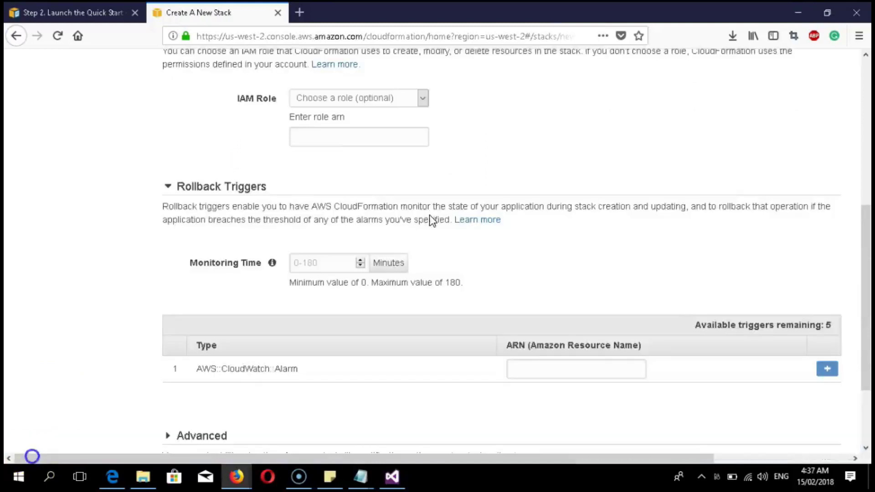
- Add a stack tag with the key "DIno ADDS" and the value "Stack"
{"action": "scroll", "coordinate": [433, 219], "scroll_direction": "down", "scroll_amount": 4}
{"action": "scroll", "coordinate": [719, 367], "scroll_direction": "up", "scroll_amount": 5}
{"action": "scroll", "coordinate": [719, 367], "scroll_direction": "down", "scroll_amount": 5}
{"action": "scroll", "coordinate": [718, 370], "scroll_direction": "up", "scroll_amount": 7}
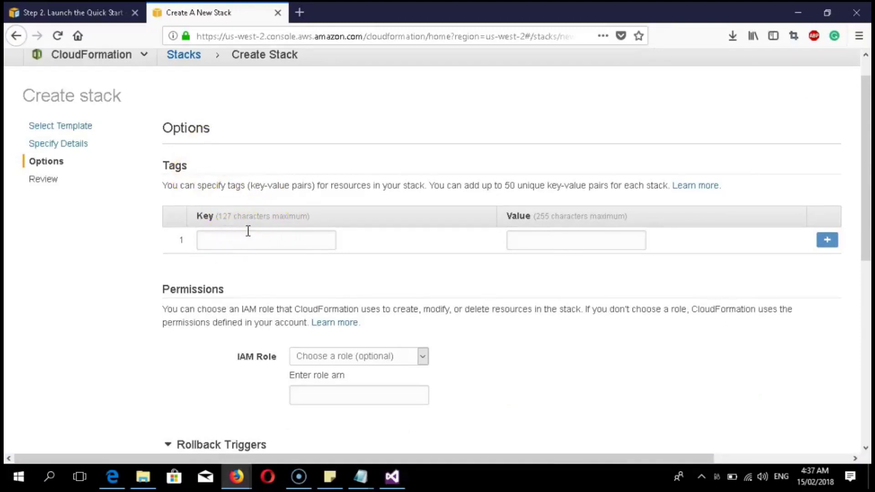
{"action": "type", "text": "ino"}
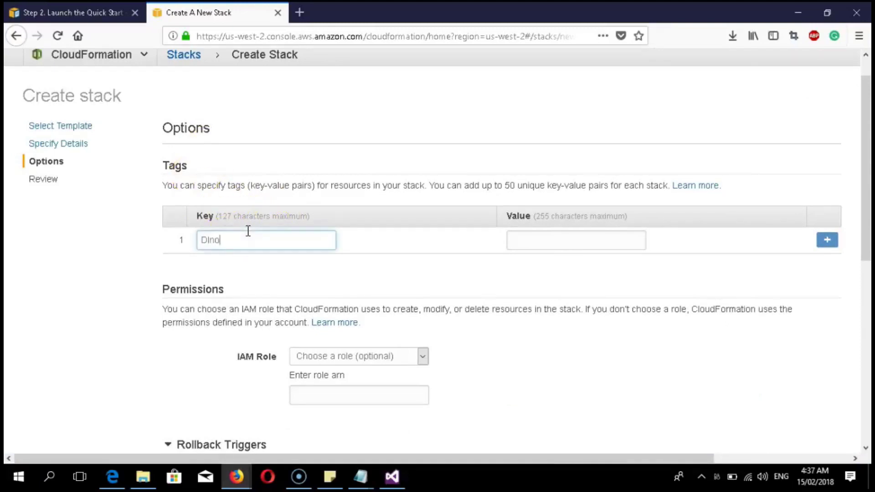
{"action": "type", "text": " ADDS"}
{"action": "key", "text": "Tab"}
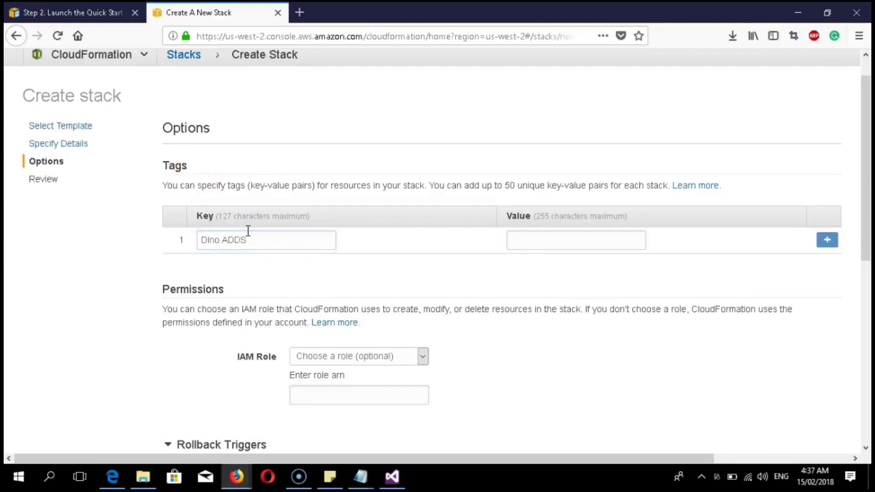
{"action": "type", "text": "Stack"}
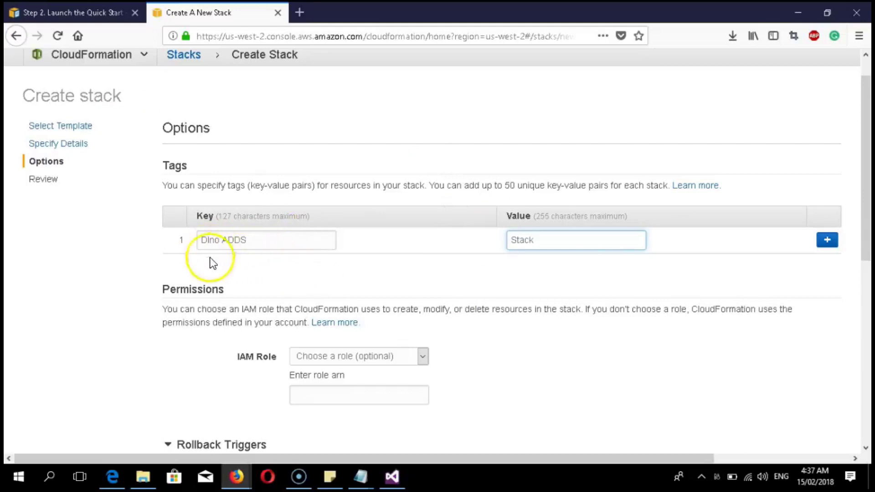
- Keep the permissions, rollback triggers and advanced options at their defaults and continue to the stack's Review page
{"action": "scroll", "coordinate": [283, 283], "scroll_direction": "down", "scroll_amount": 3}
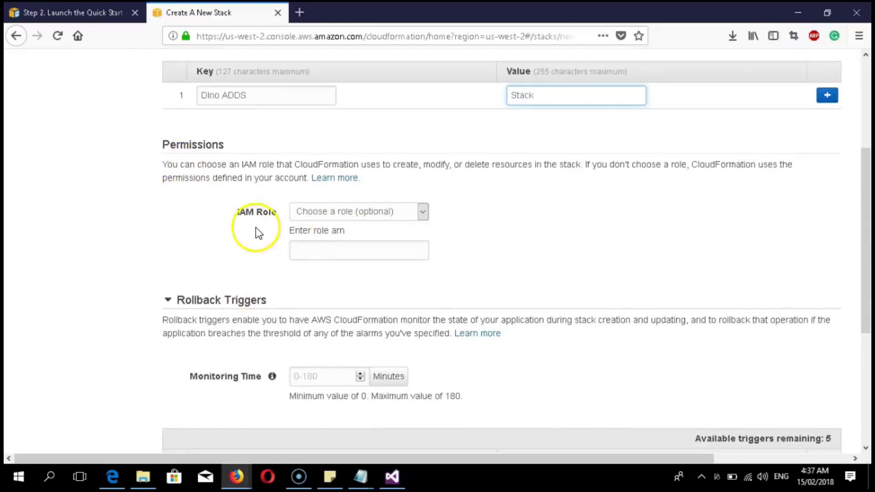
{"action": "scroll", "coordinate": [242, 250], "scroll_direction": "down", "scroll_amount": 3}
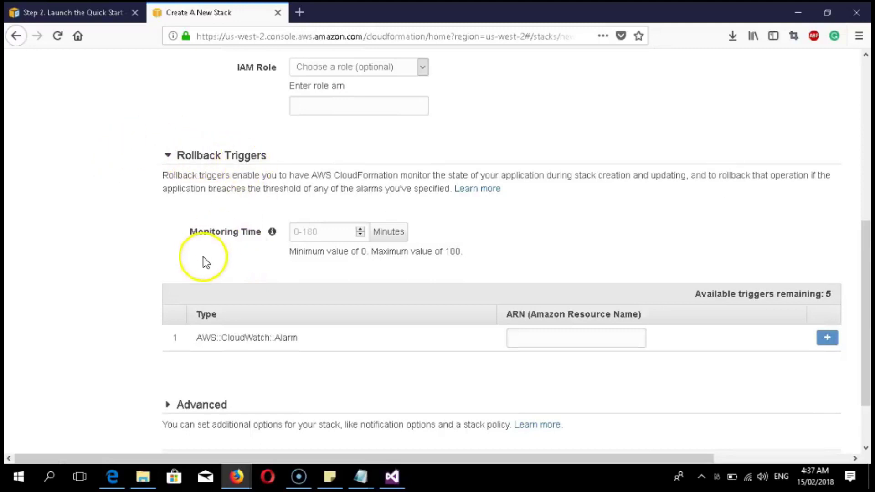
{"action": "scroll", "coordinate": [225, 290], "scroll_direction": "down", "scroll_amount": 2}
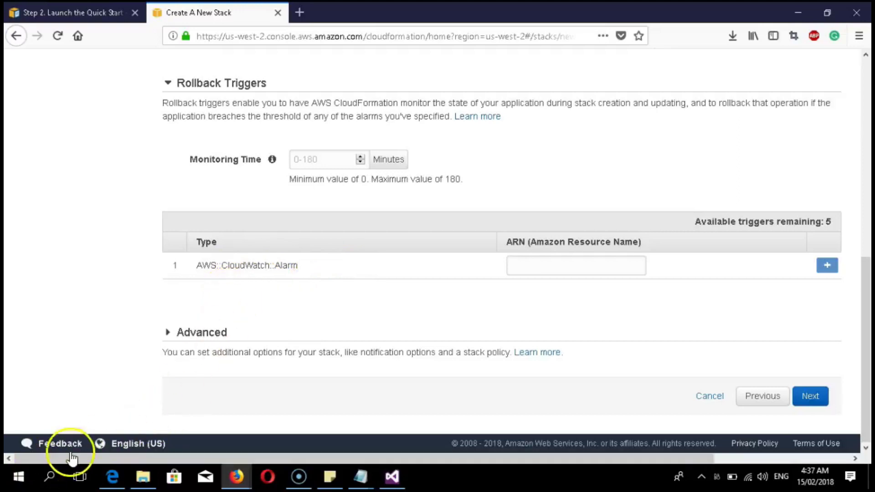
{"action": "left_click", "coordinate": [810, 396]}
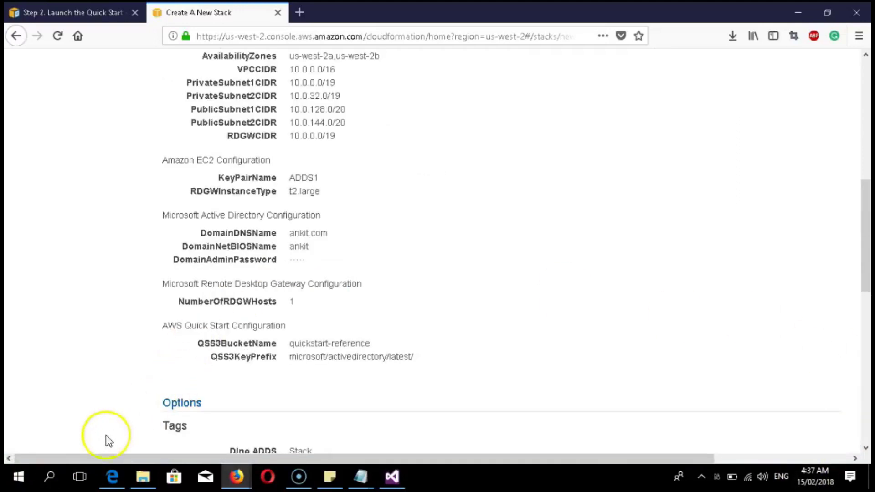
- Review the template, network, EC2, Active Directory and gateway details, tags and advanced options of the stack
{"action": "scroll", "coordinate": [215, 249], "scroll_direction": "up", "scroll_amount": 10}
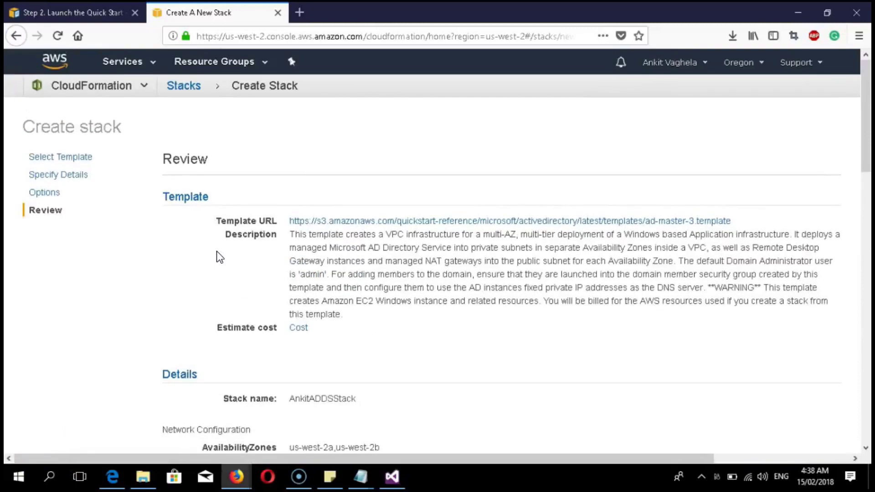
{"action": "scroll", "coordinate": [221, 246], "scroll_direction": "down", "scroll_amount": 6}
{"action": "scroll", "coordinate": [221, 246], "scroll_direction": "up", "scroll_amount": 6}
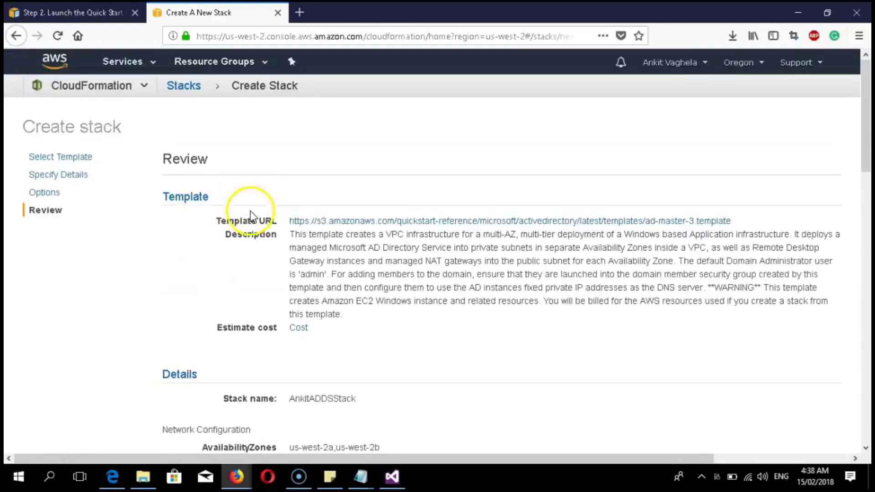
{"action": "scroll", "coordinate": [265, 228], "scroll_direction": "down", "scroll_amount": 3}
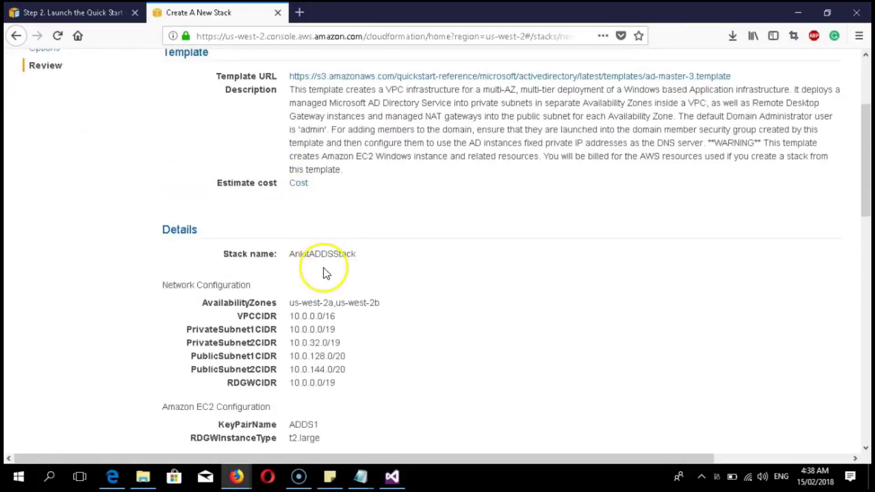
{"action": "scroll", "coordinate": [326, 274], "scroll_direction": "down", "scroll_amount": 2}
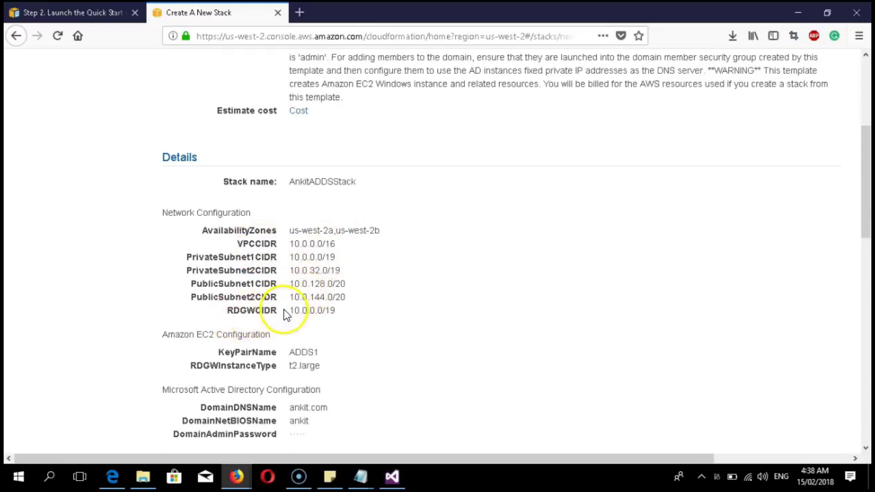
{"action": "scroll", "coordinate": [316, 272], "scroll_direction": "down", "scroll_amount": 5}
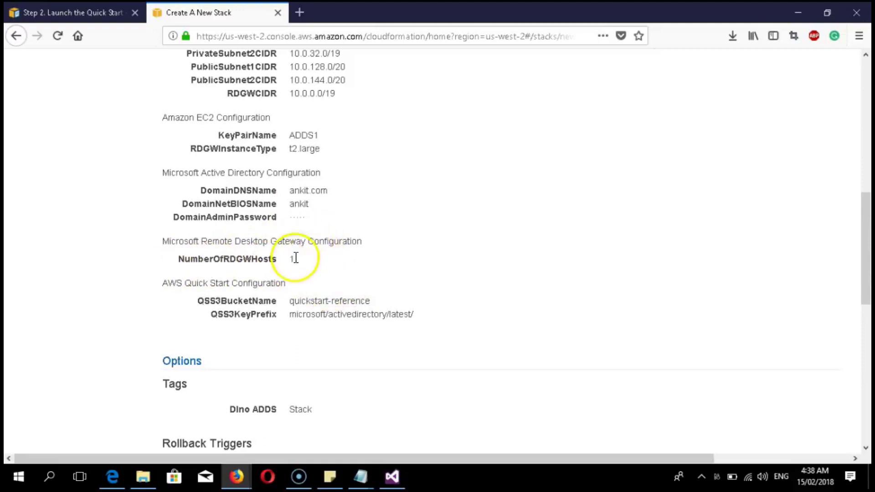
{"action": "scroll", "coordinate": [296, 292], "scroll_direction": "down", "scroll_amount": 3}
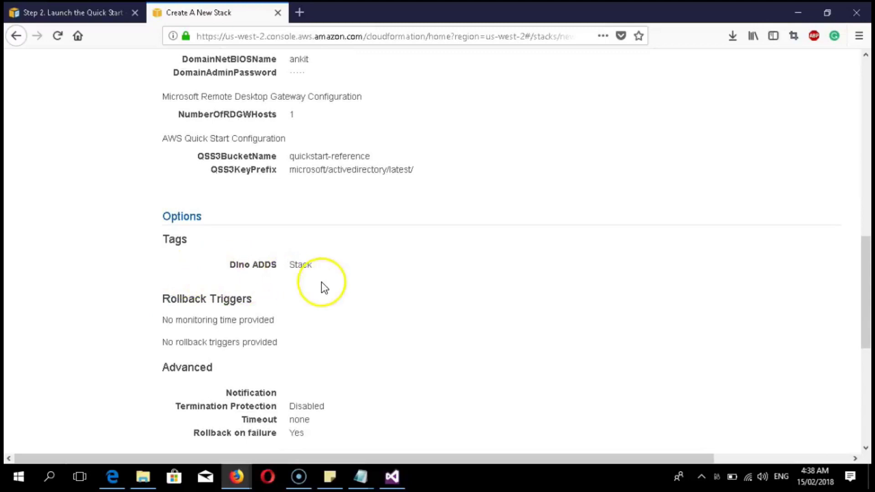
{"action": "scroll", "coordinate": [322, 285], "scroll_direction": "down", "scroll_amount": 2}
{"action": "scroll", "coordinate": [323, 287], "scroll_direction": "down", "scroll_amount": 3}
{"action": "scroll", "coordinate": [415, 197], "scroll_direction": "down", "scroll_amount": 2}
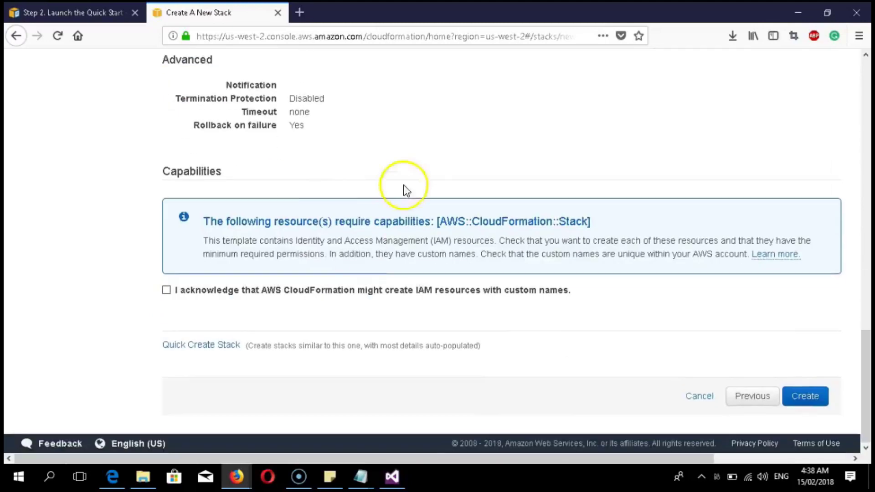
- Acknowledge that CloudFormation might create IAM resources with custom names, create the stack and refresh the stack list
{"action": "left_click", "coordinate": [167, 291]}
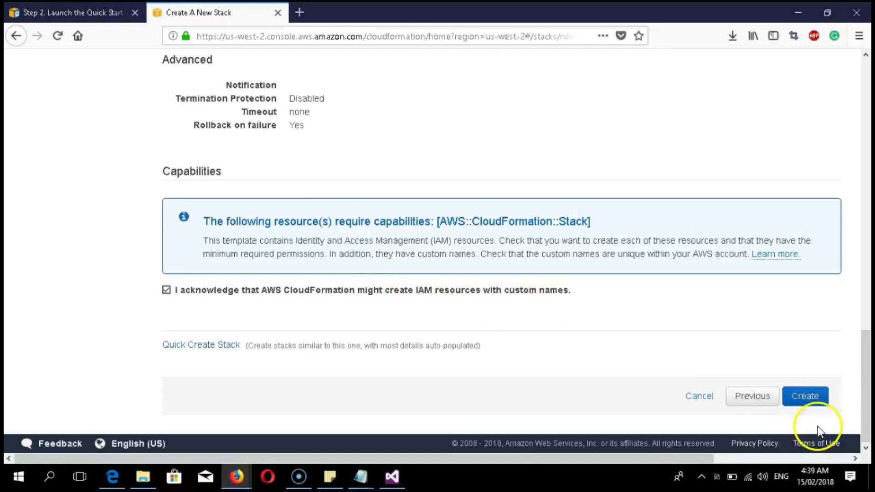
{"action": "left_click", "coordinate": [811, 398]}
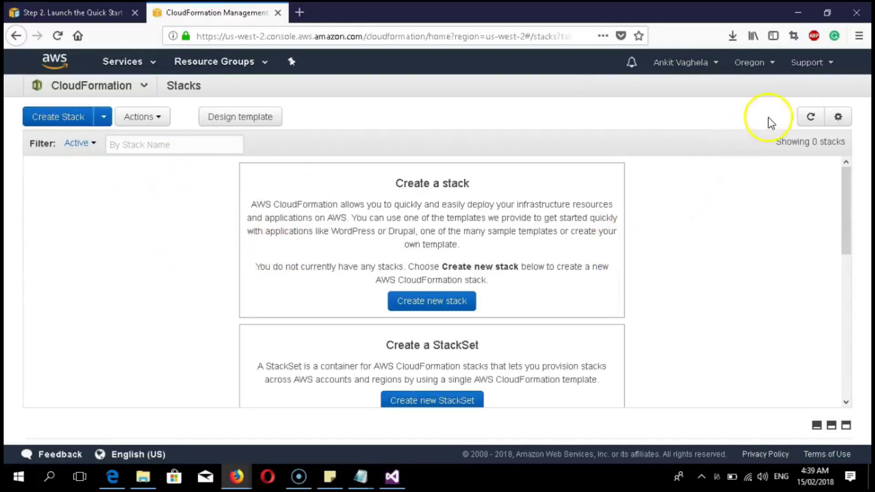
{"action": "left_click", "coordinate": [811, 117]}
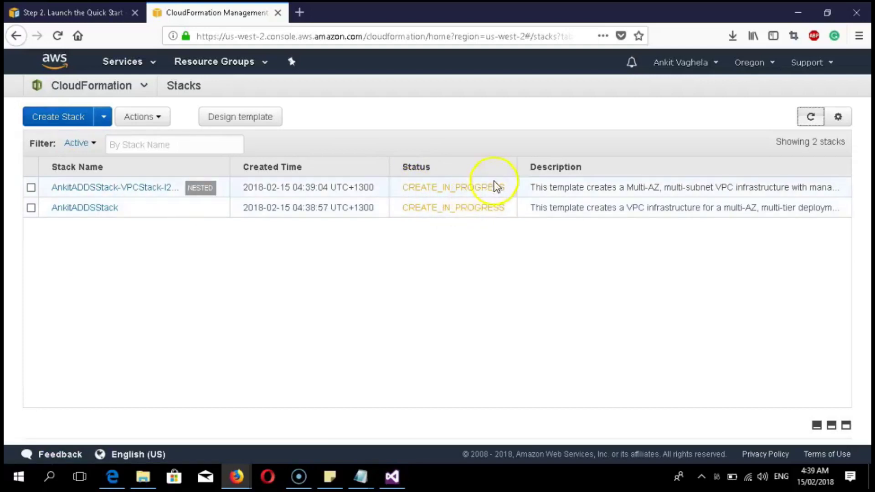
- Check the creation status of the nested VPC stack and the root stack in the stack list
{"action": "mouse_move", "coordinate": [409, 189]}
{"action": "left_mouse_down"}
{"action": "mouse_move", "coordinate": [486, 192]}
{"action": "mouse_move", "coordinate": [412, 186]}
{"action": "left_mouse_up"}
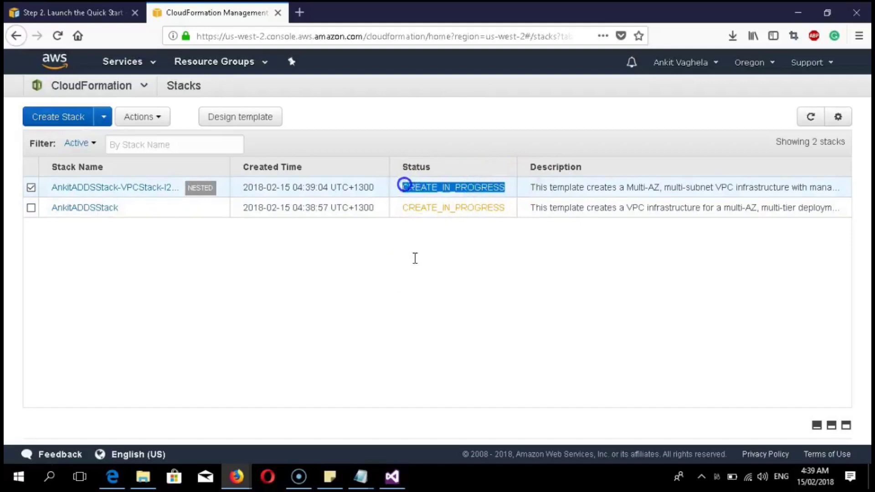
{"action": "left_click", "coordinate": [415, 258]}
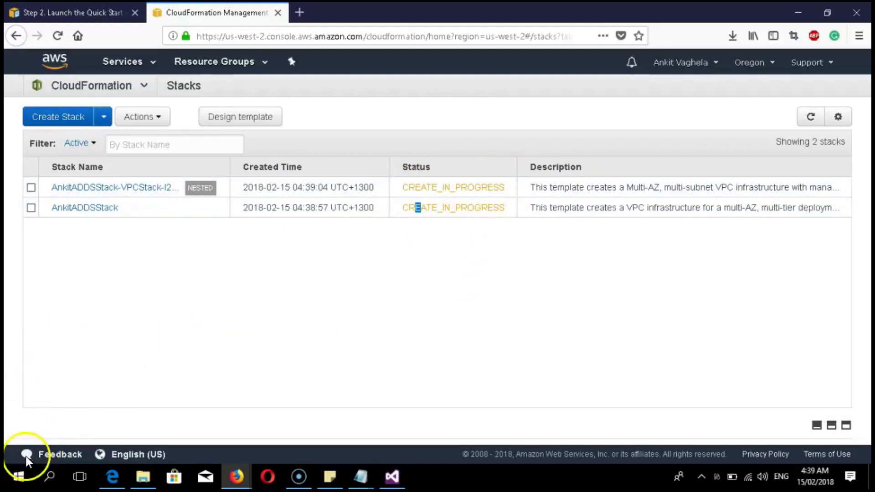
{"action": "left_click", "coordinate": [31, 189]}
{"action": "left_click", "coordinate": [31, 189]}
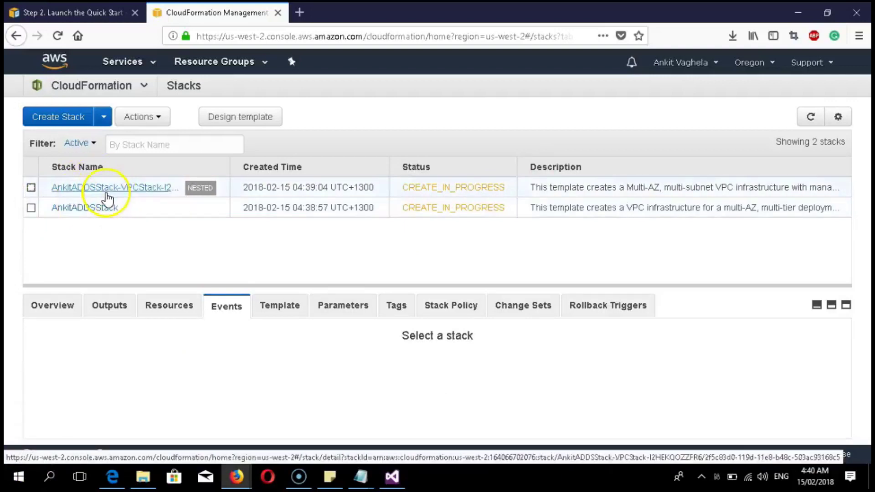
- Open the nested VPC stack's details and examine its resource creation events
{"action": "left_click", "coordinate": [82, 196]}
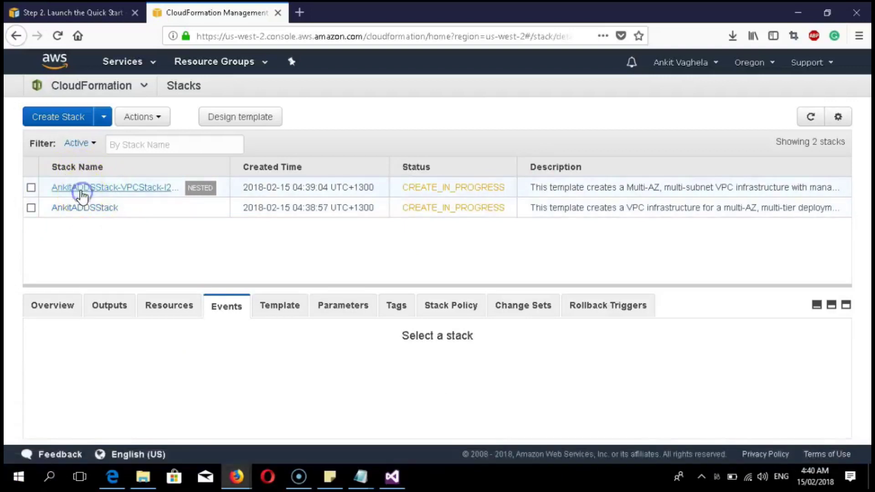
{"action": "scroll", "coordinate": [203, 257], "scroll_direction": "down", "scroll_amount": 6}
{"action": "scroll", "coordinate": [193, 255], "scroll_direction": "up", "scroll_amount": 6}
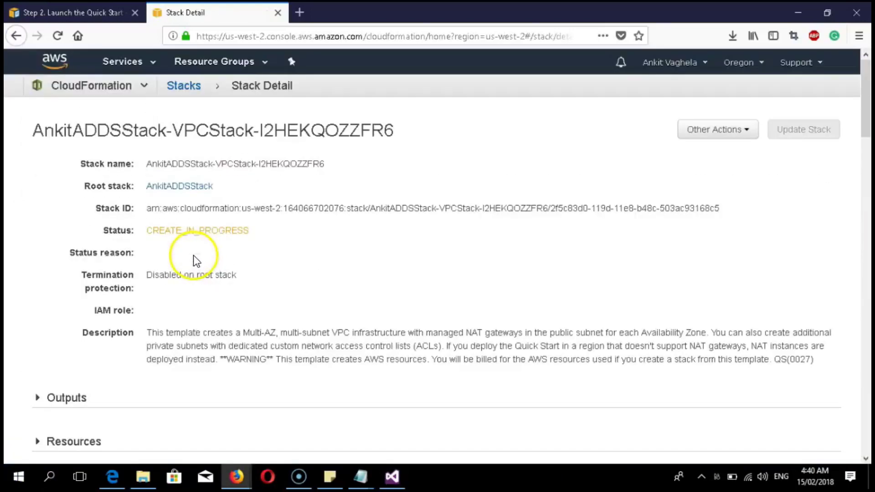
{"action": "scroll", "coordinate": [196, 215], "scroll_direction": "down", "scroll_amount": 9}
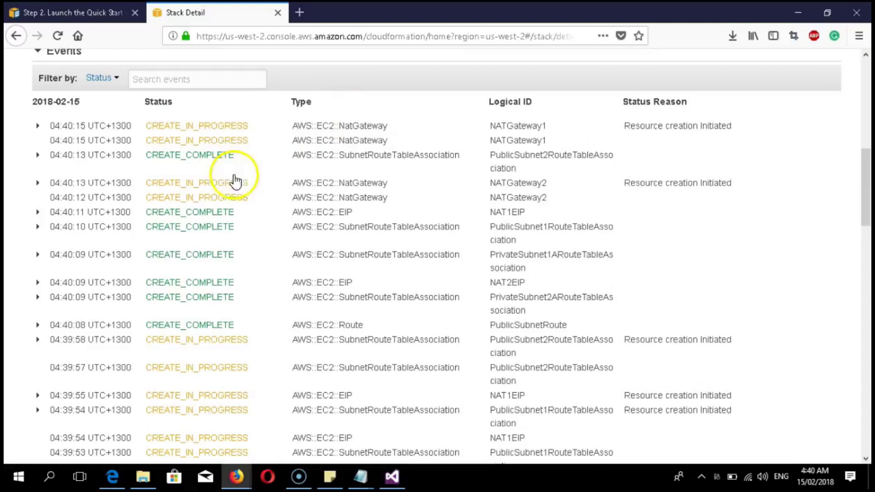
{"action": "scroll", "coordinate": [221, 299], "scroll_direction": "down", "scroll_amount": 3}
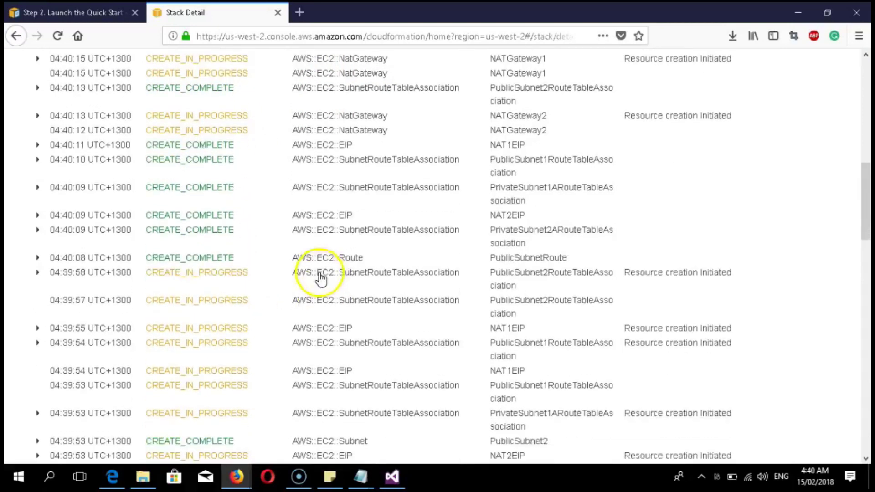
{"action": "scroll", "coordinate": [196, 264], "scroll_direction": "down", "scroll_amount": 9}
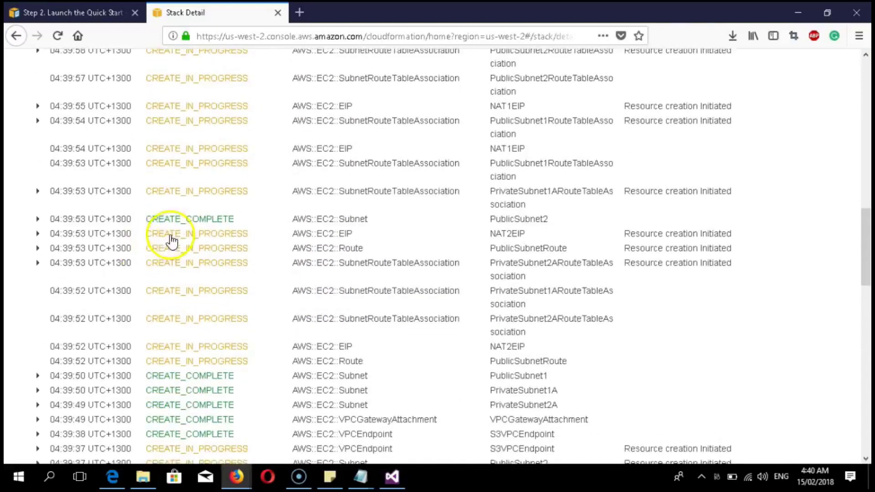
{"action": "scroll", "coordinate": [171, 218], "scroll_direction": "down", "scroll_amount": 6}
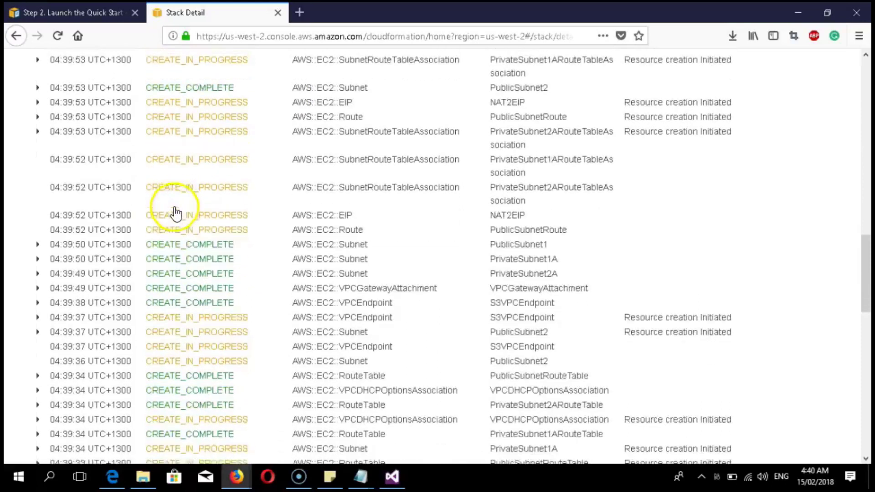
{"action": "scroll", "coordinate": [178, 262], "scroll_direction": "down", "scroll_amount": 12}
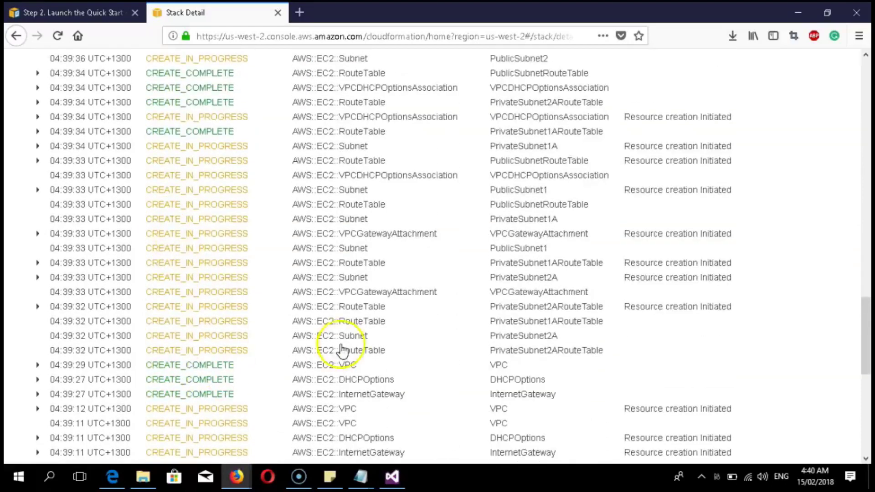
{"action": "left_click_drag", "start_coordinate": [869, 336], "coordinate": [842, 78]}
- Return to the stack list and open the root ADDS stack to examine its description and events
{"action": "left_click", "coordinate": [178, 86]}
{"action": "left_click", "coordinate": [87, 206]}
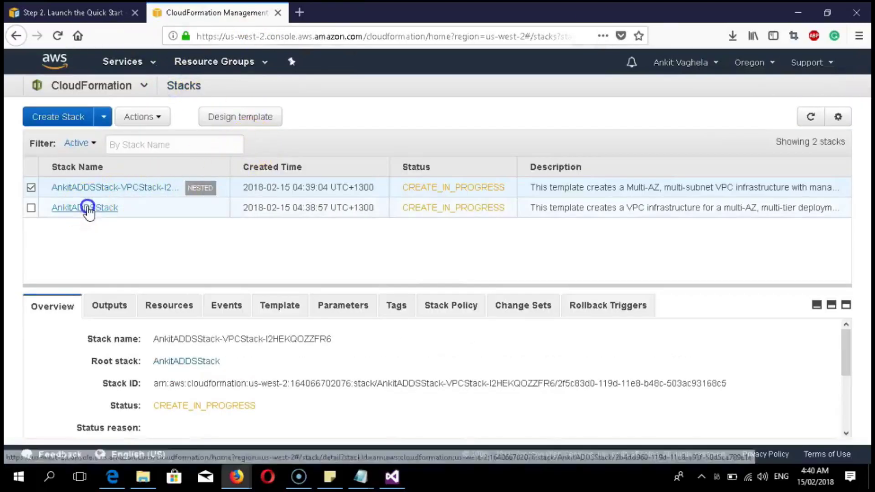
{"action": "scroll", "coordinate": [154, 223], "scroll_direction": "down", "scroll_amount": 6}
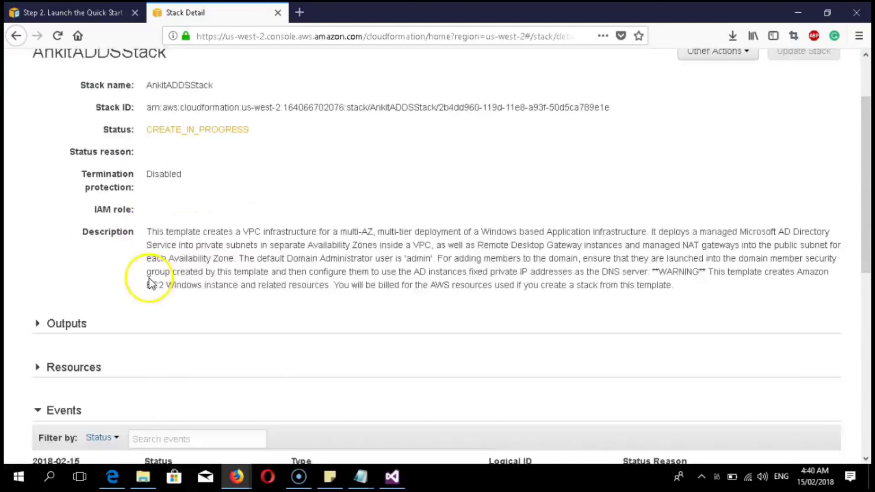
{"action": "scroll", "coordinate": [69, 176], "scroll_direction": "down", "scroll_amount": 4}
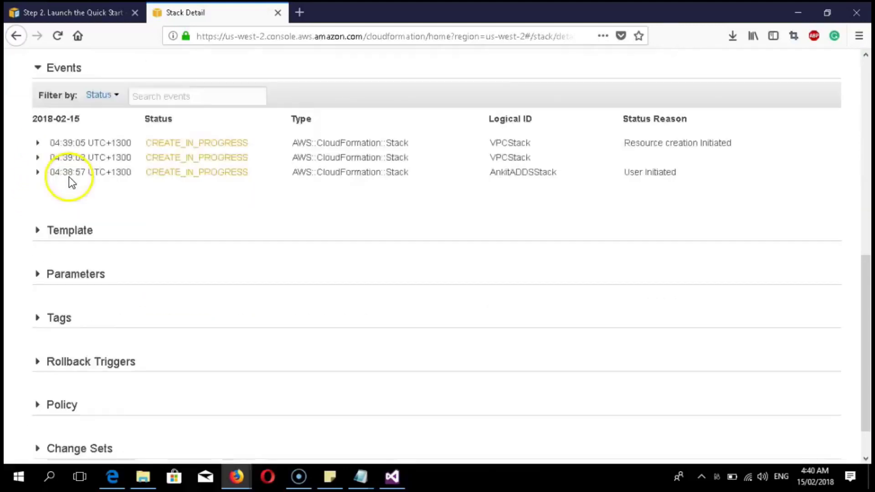
- Expand the root stack's Template section and look through its JSON code
{"action": "left_click", "coordinate": [62, 184]}
{"action": "scroll", "coordinate": [63, 189], "scroll_direction": "down", "scroll_amount": 3}
{"action": "scroll", "coordinate": [65, 195], "scroll_direction": "up", "scroll_amount": 3}
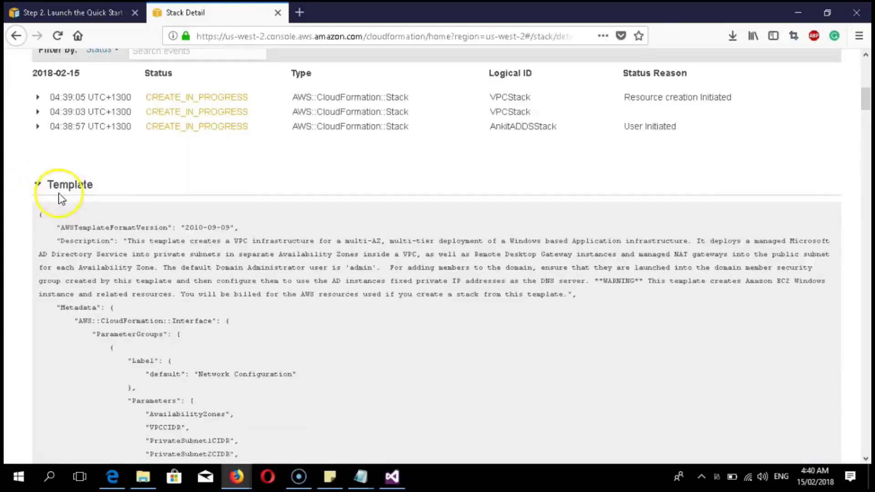
{"action": "left_click_drag", "start_coordinate": [41, 214], "coordinate": [543, 412]}
{"action": "left_click", "coordinate": [403, 234]}
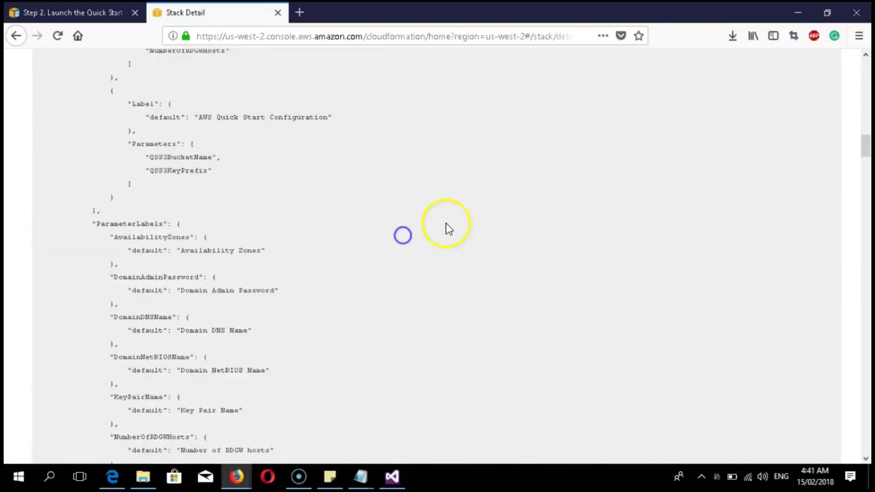
{"action": "left_click_drag", "start_coordinate": [866, 159], "coordinate": [865, 75]}
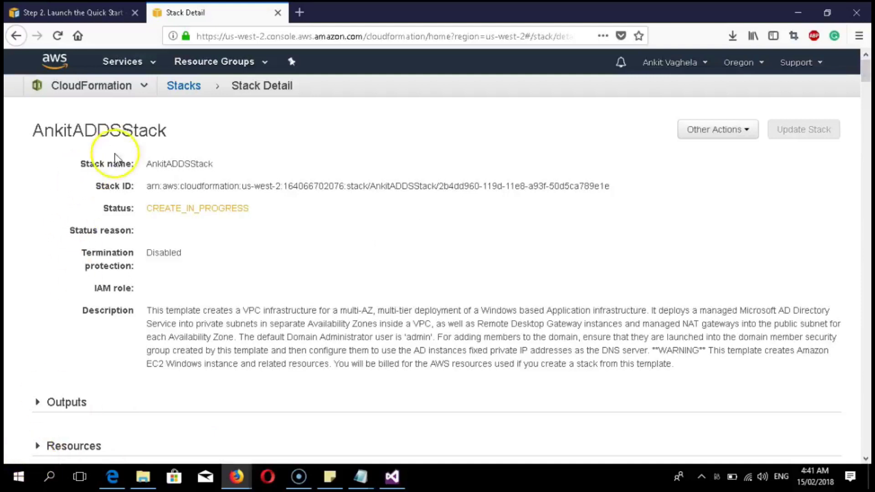
- Return to the stack list and check the progress of the nested AD stack
{"action": "left_click", "coordinate": [181, 86]}
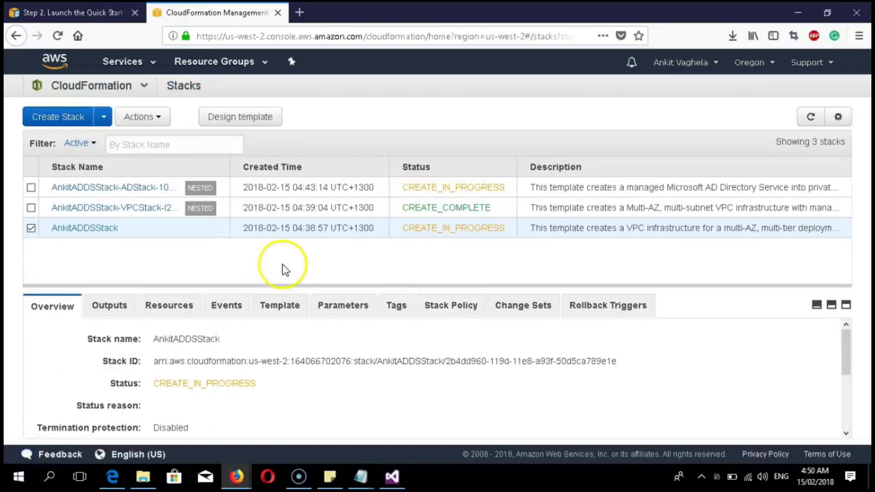
{"action": "left_click", "coordinate": [31, 187]}
{"action": "left_click", "coordinate": [31, 187]}
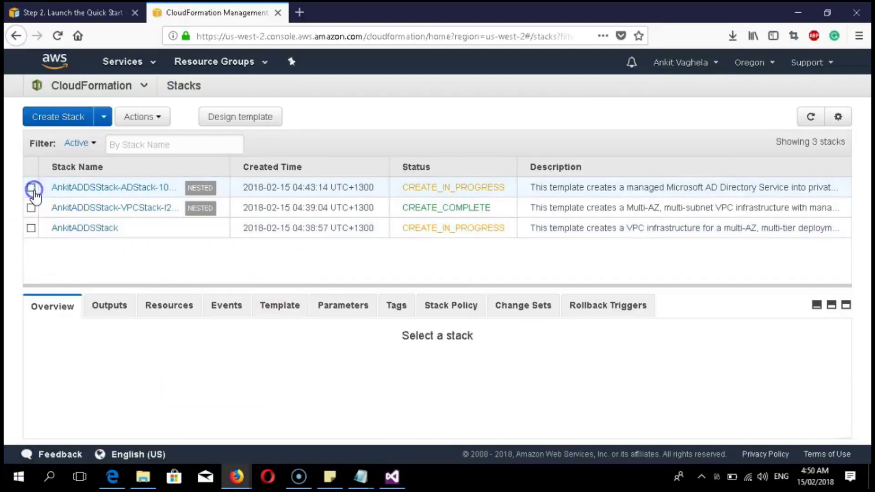